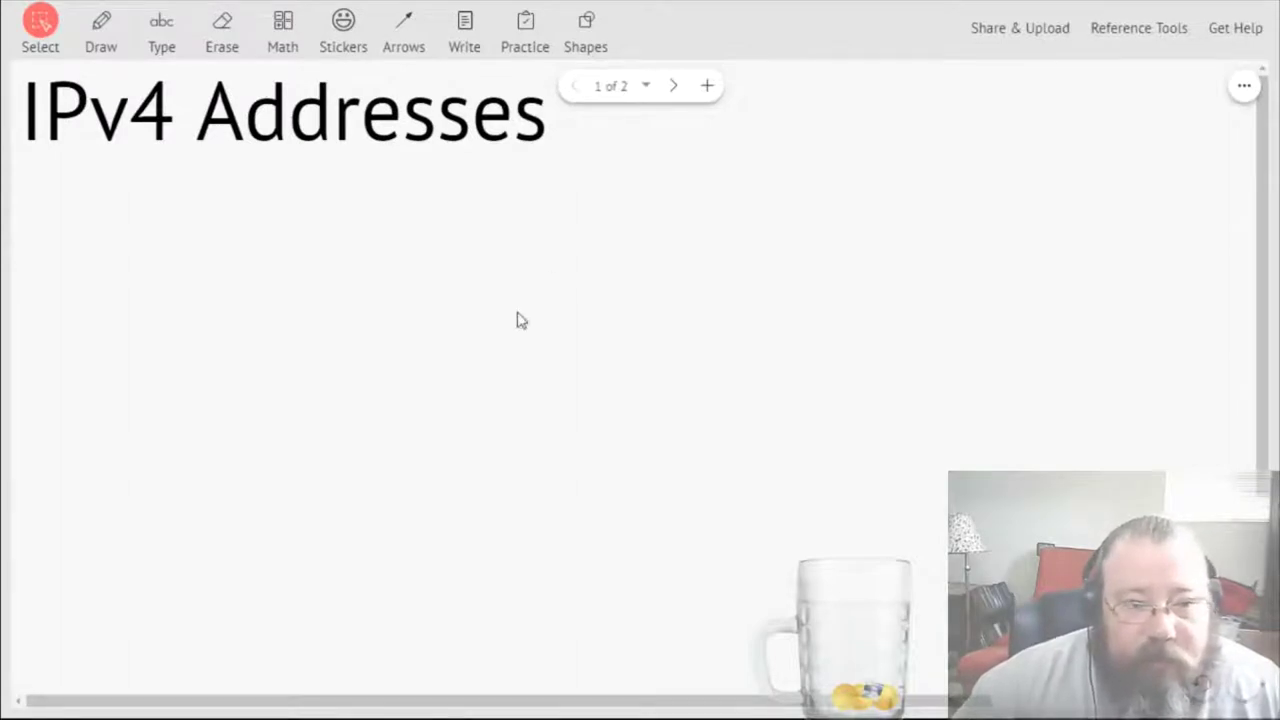
- Place an empty black text box just below the 'IPv4 Addresses' title
left_click(152, 40)
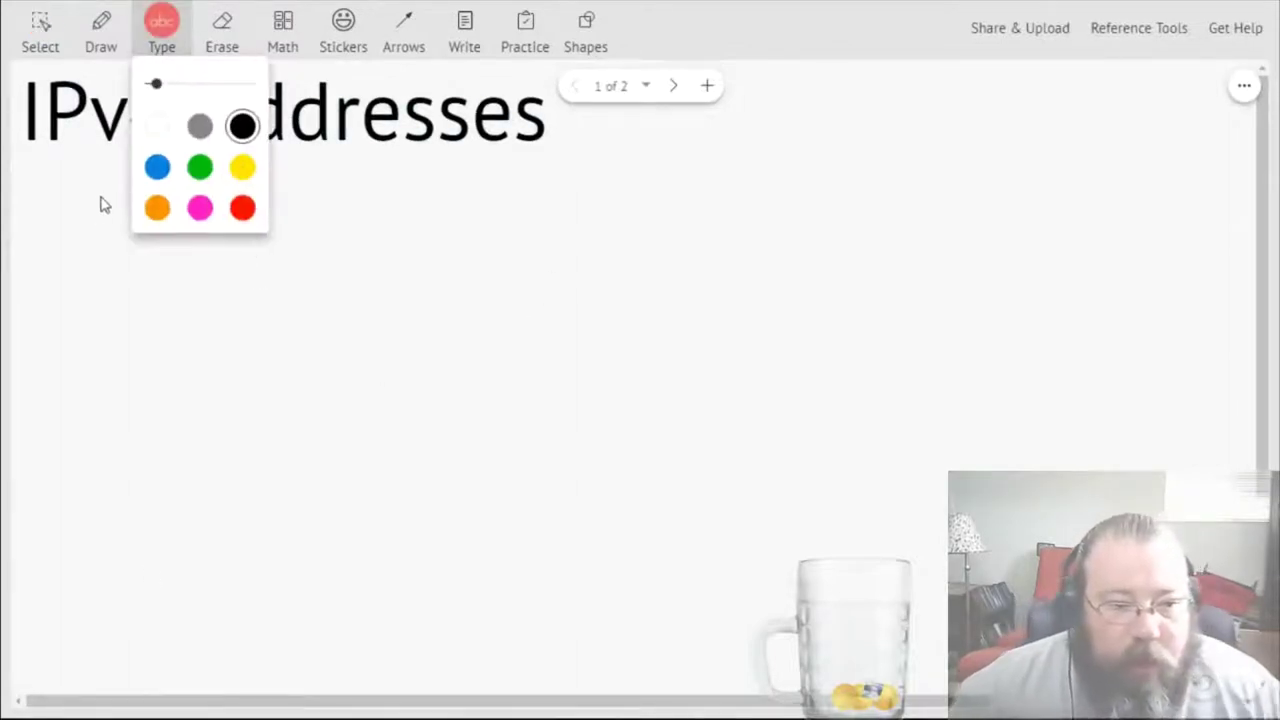
left_click(46, 228)
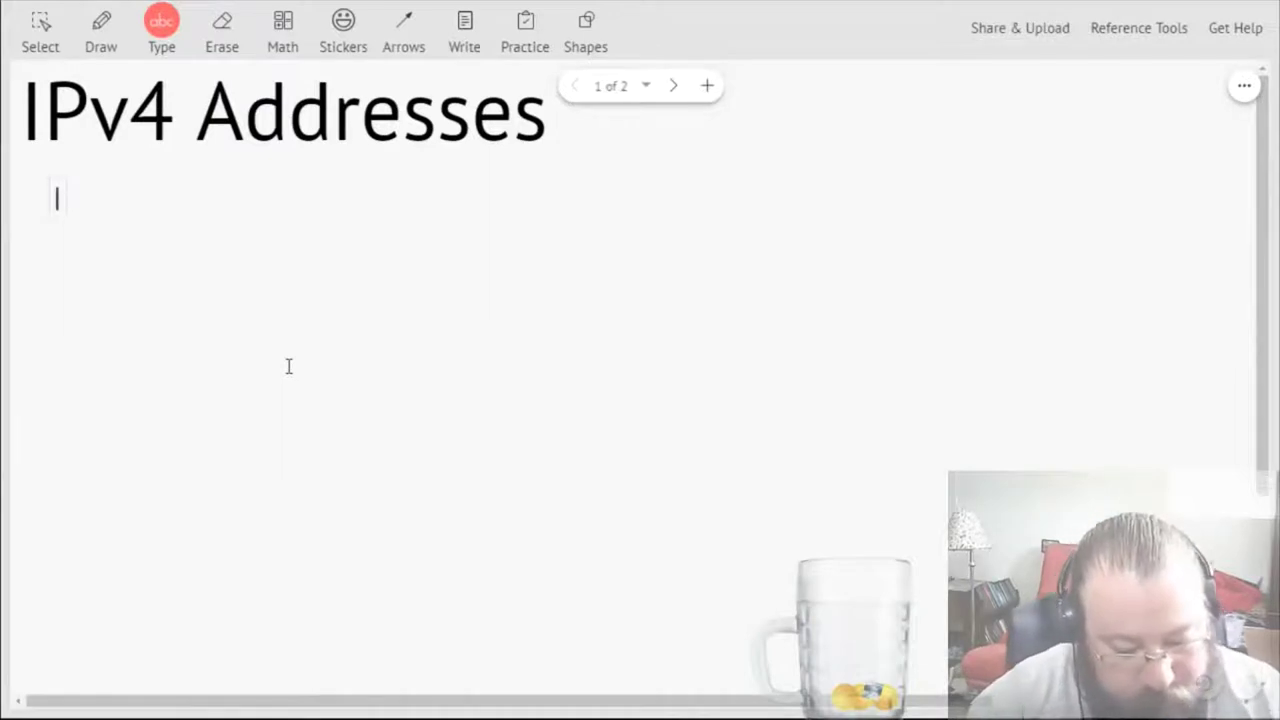
- Enter the two intro lines on MAC Address Tables and IP, aligning the second under the first
type("O")
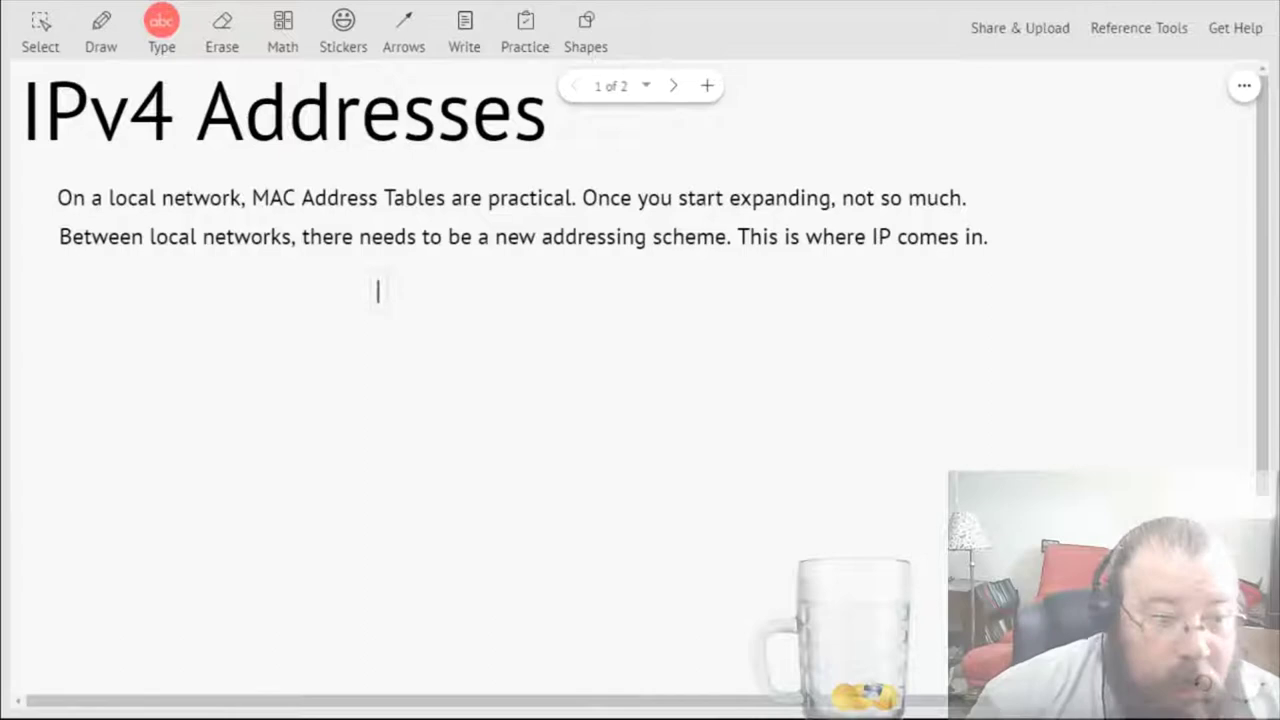
left_click(40, 22)
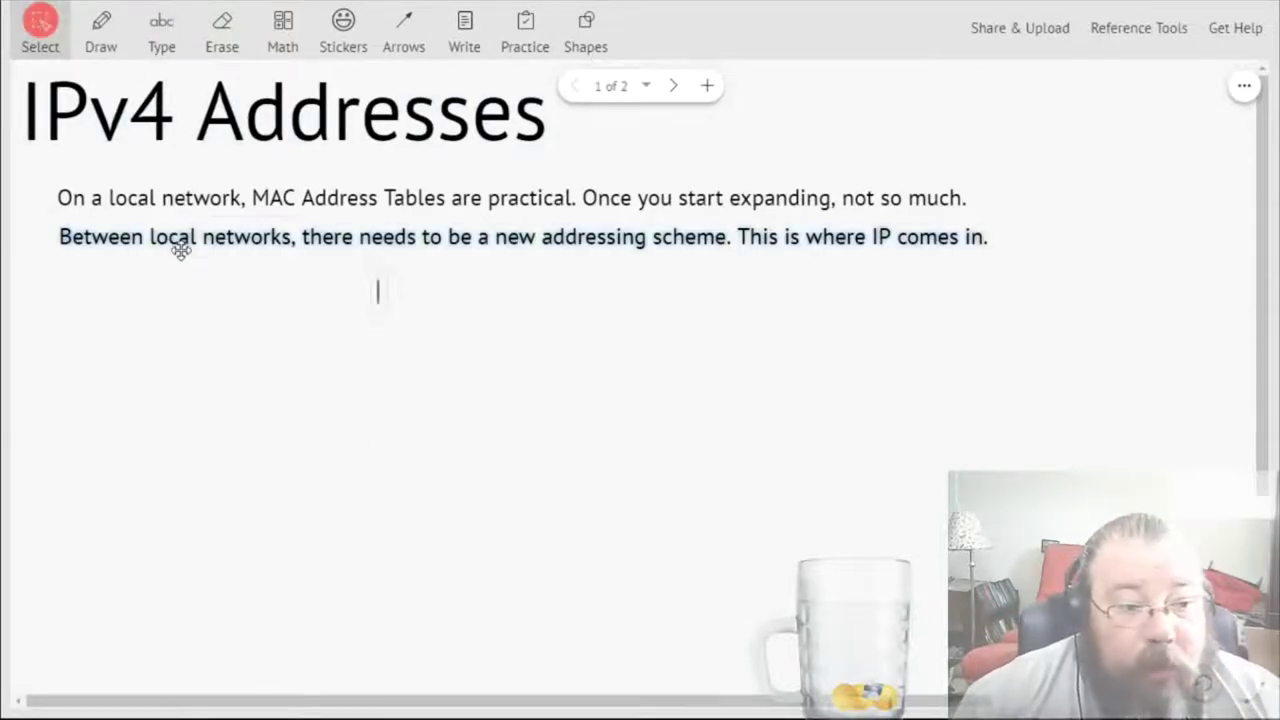
left_click_drag(180, 250, 178, 244)
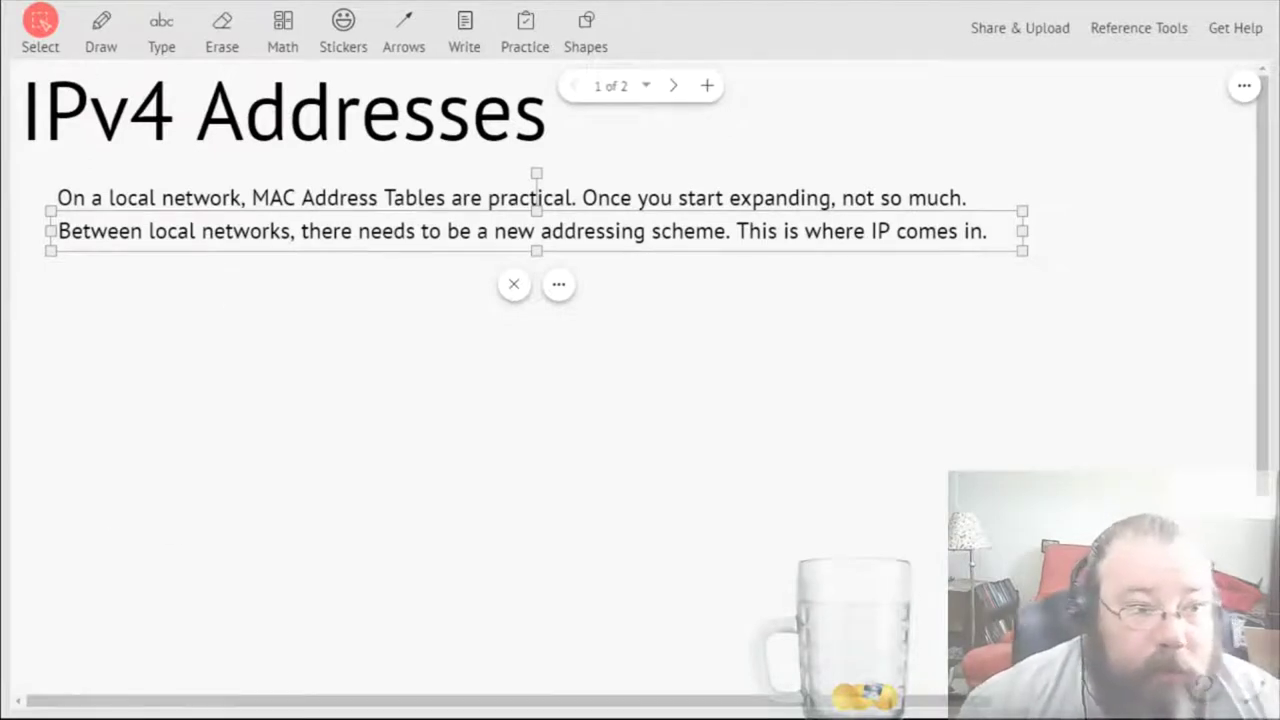
left_click(129, 446)
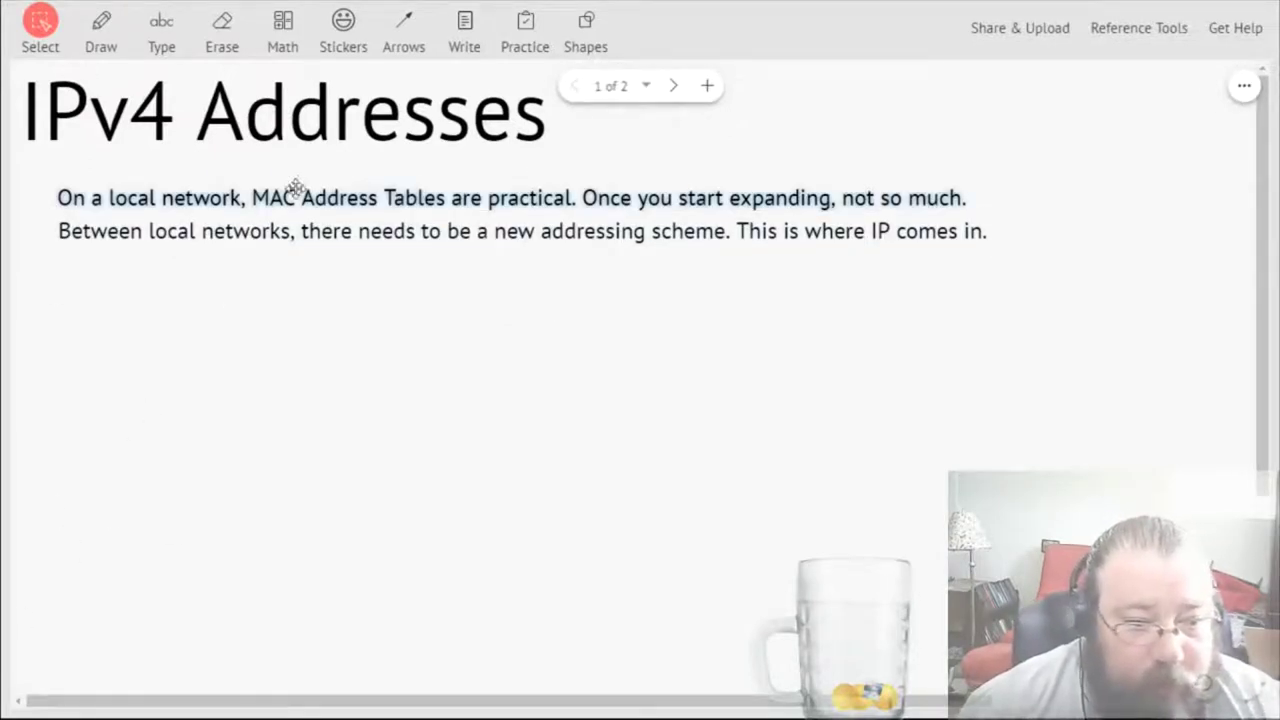
- Type 'MAC Addresses are physical' and the 'IP is' logical addressing line below the intro
left_click(178, 26)
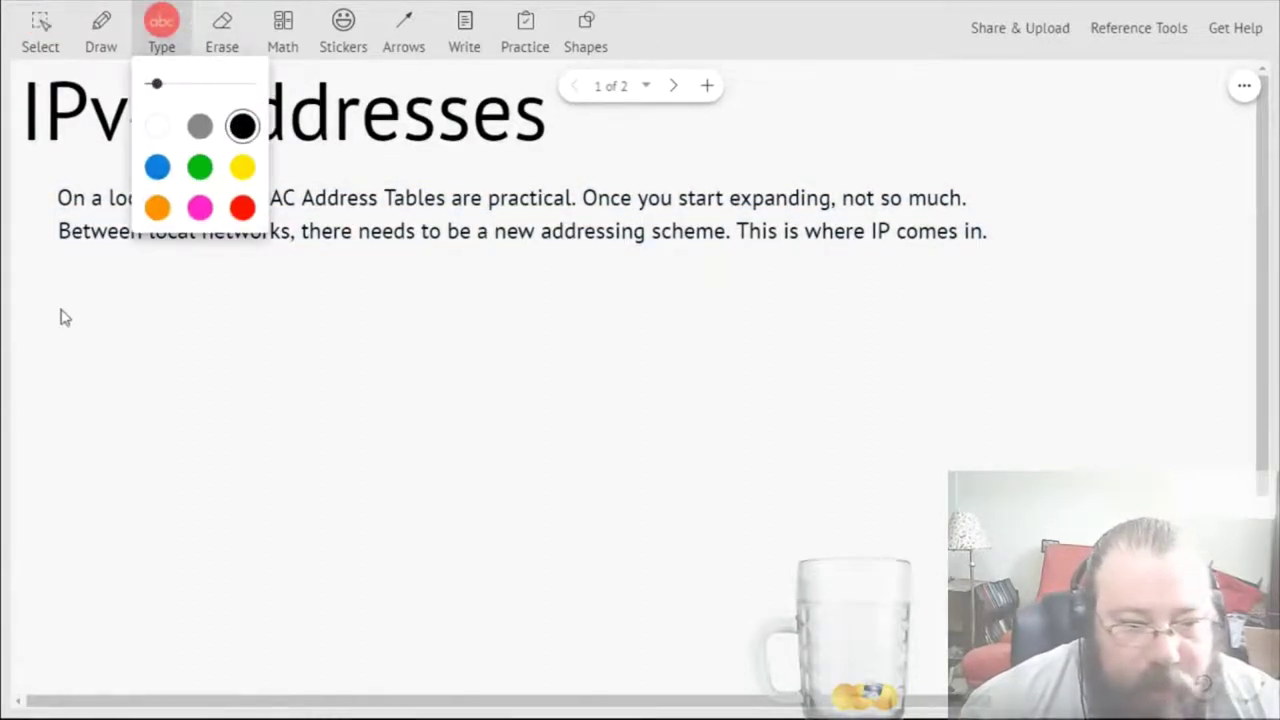
type("M")
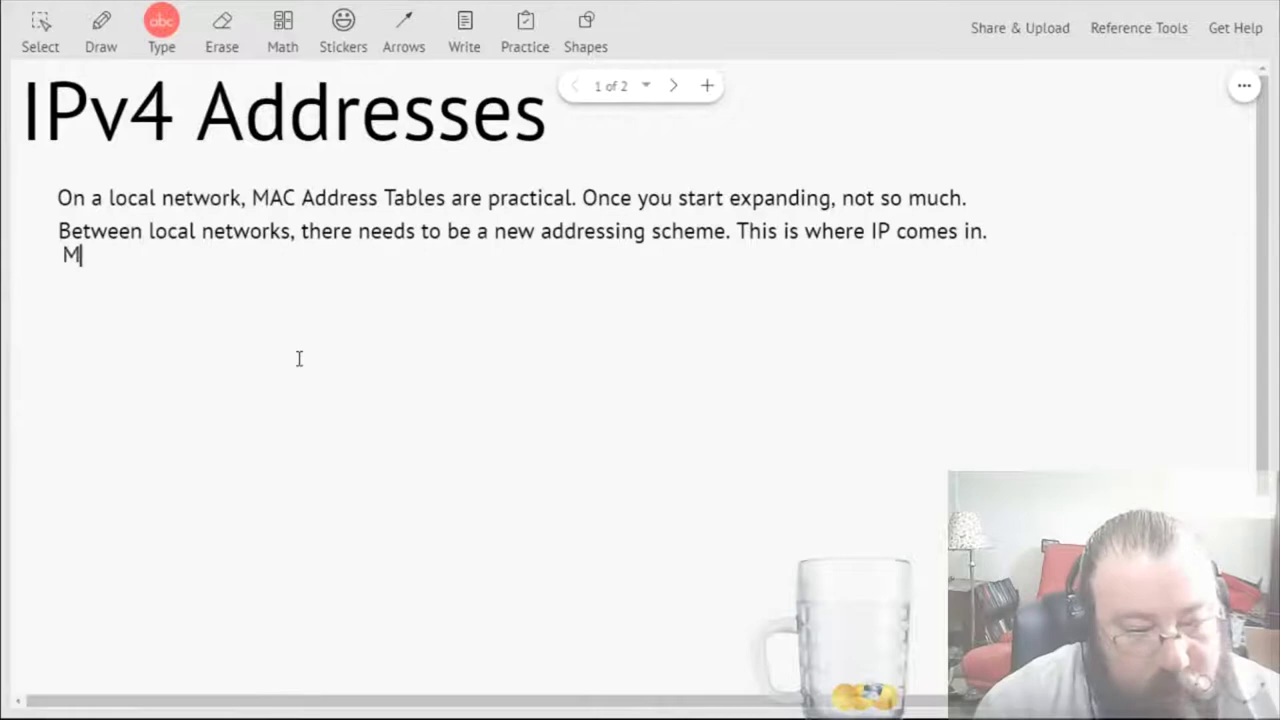
type("AC Address")
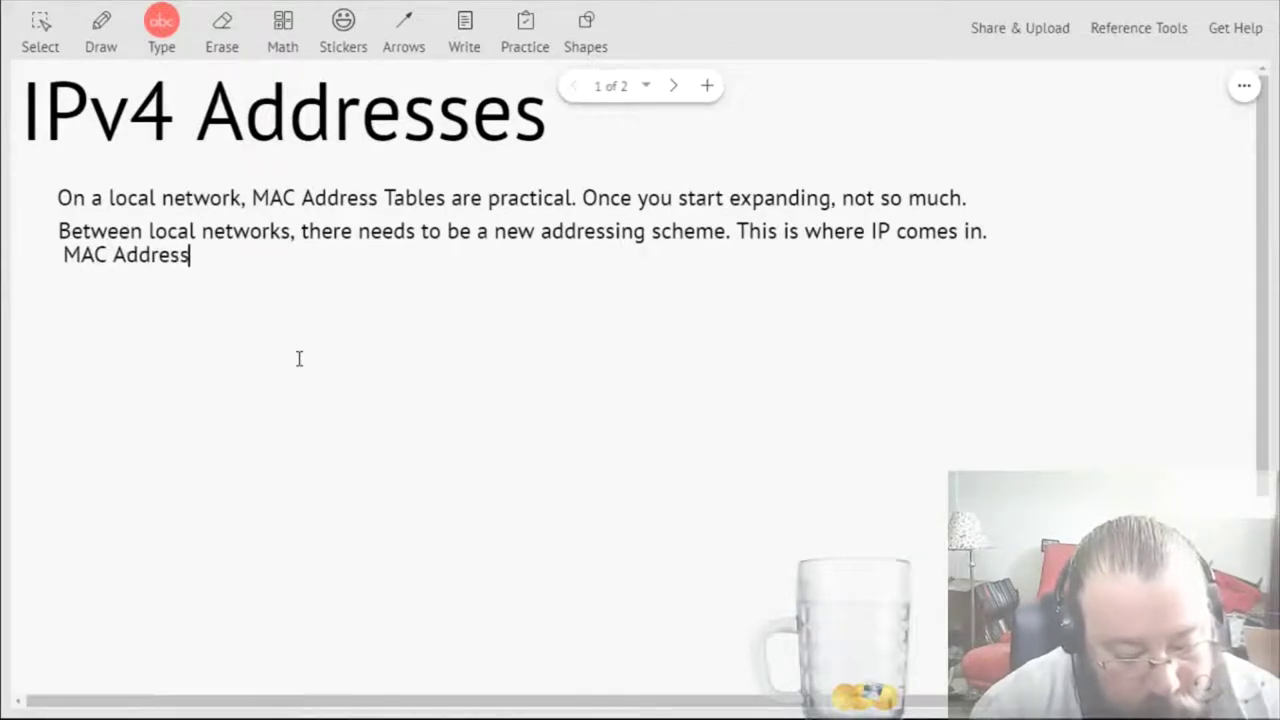
type("es are physical.")
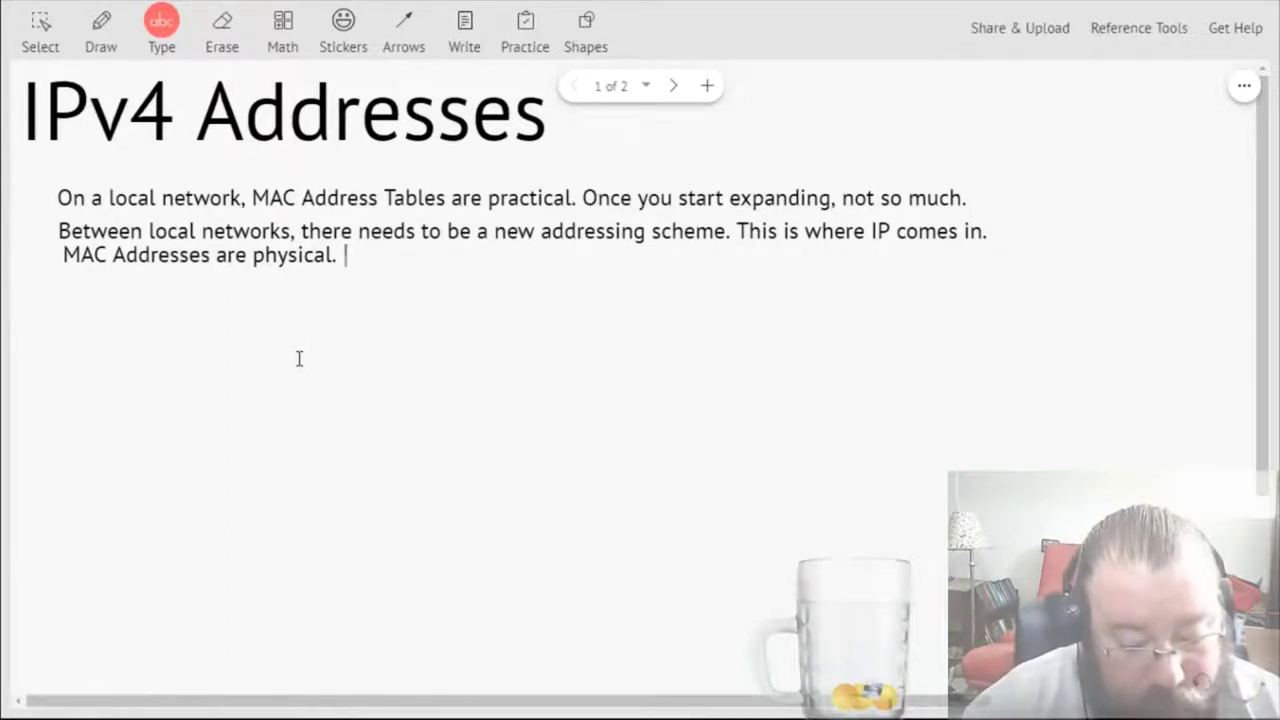
type("IP is")
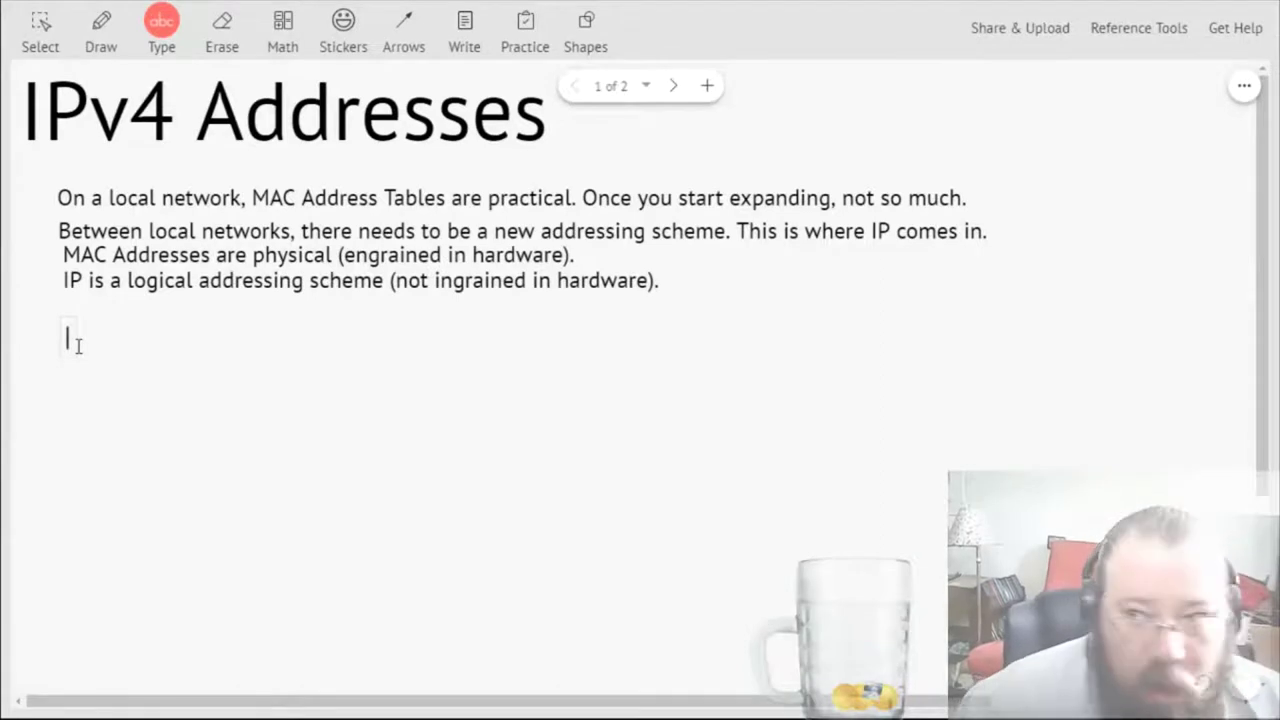
- Write 'IP is Layer 3 of the OSI model (Network Layer).' in a new box below the notes
left_click(108, 335)
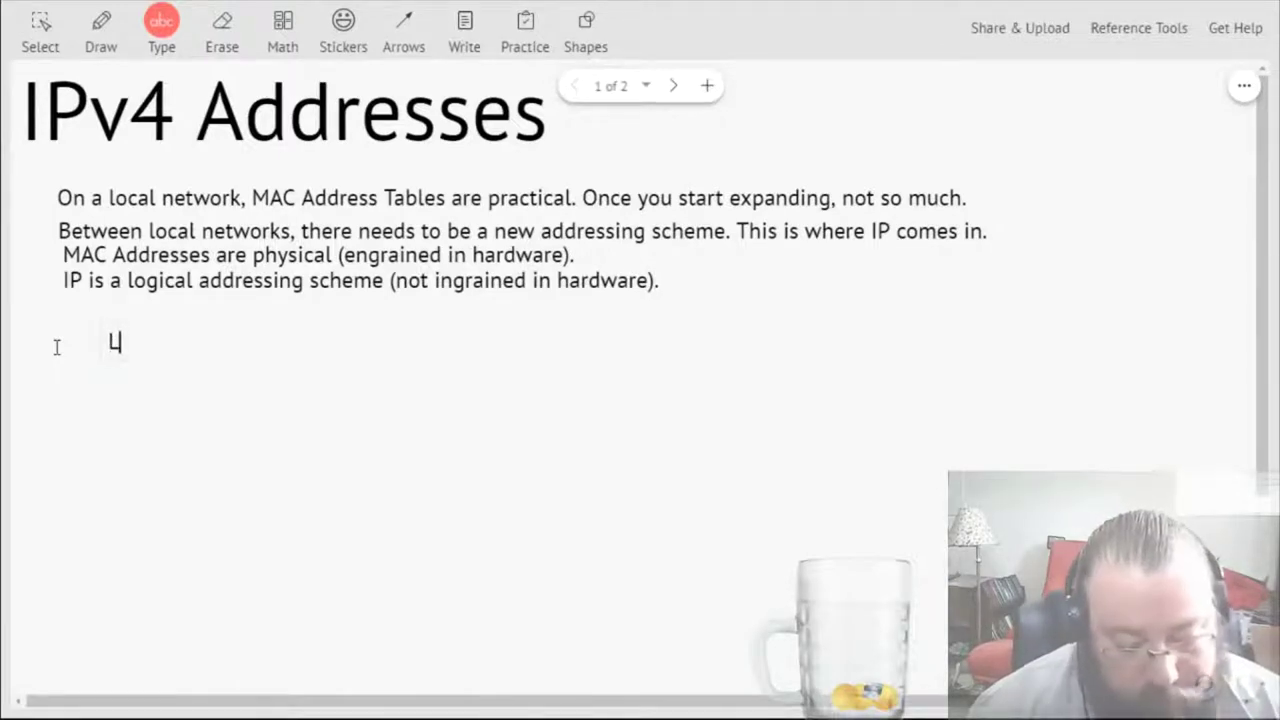
type("ayer")
key("BackSpace")
key("BackSpace")
key("BackSpace")
key("BackSpace")
key("BackSpace")
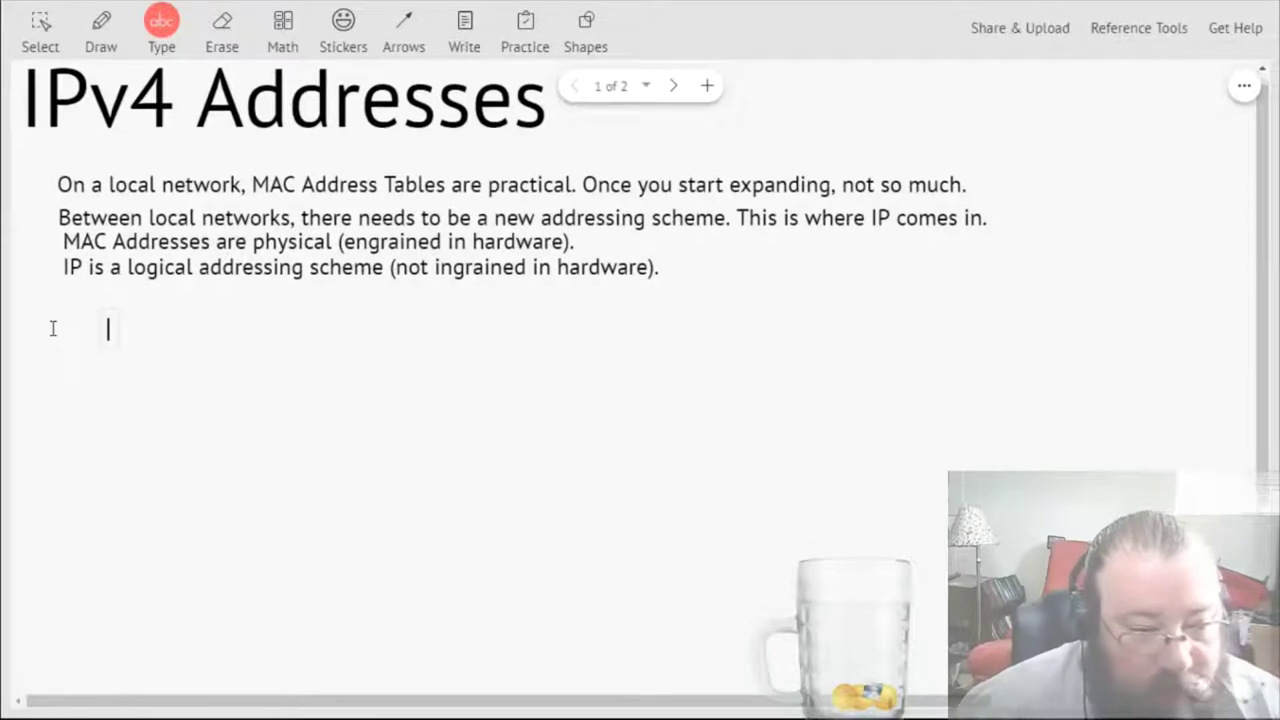
key("BackSpace")
type("4")
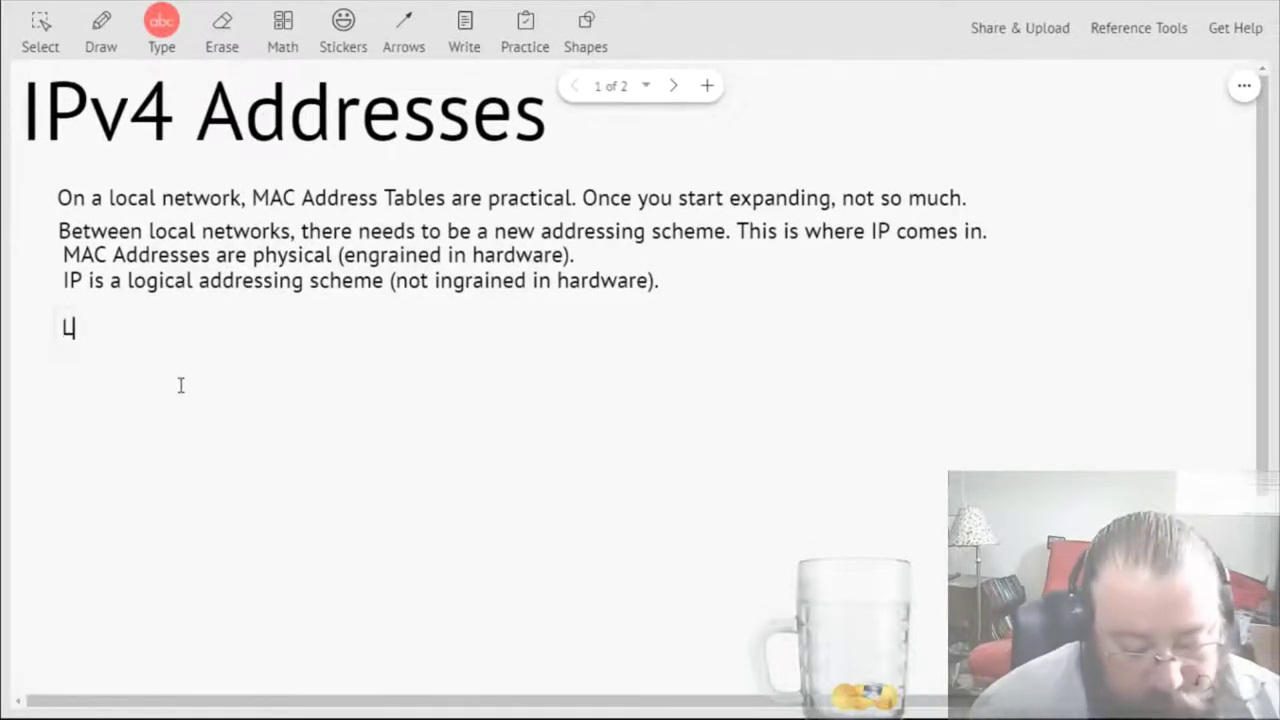
key("BackSpace")
type("Layer 3 of the")
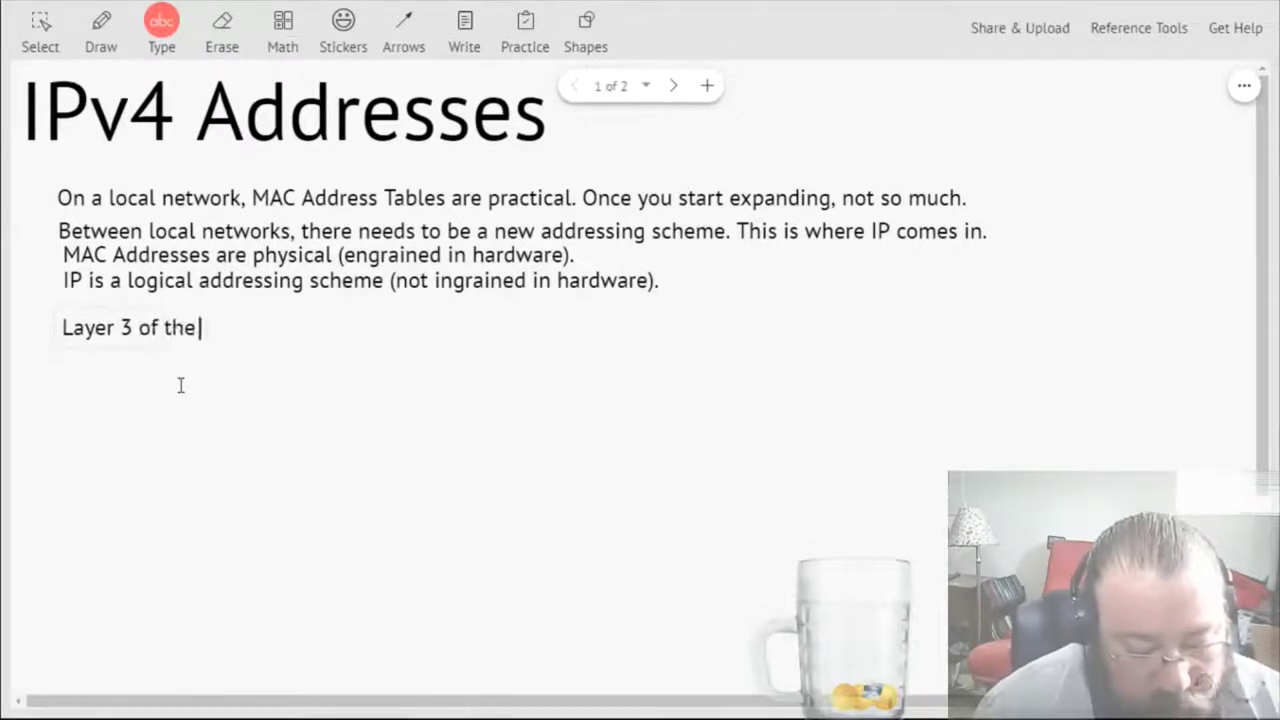
type(" OSI mod ")
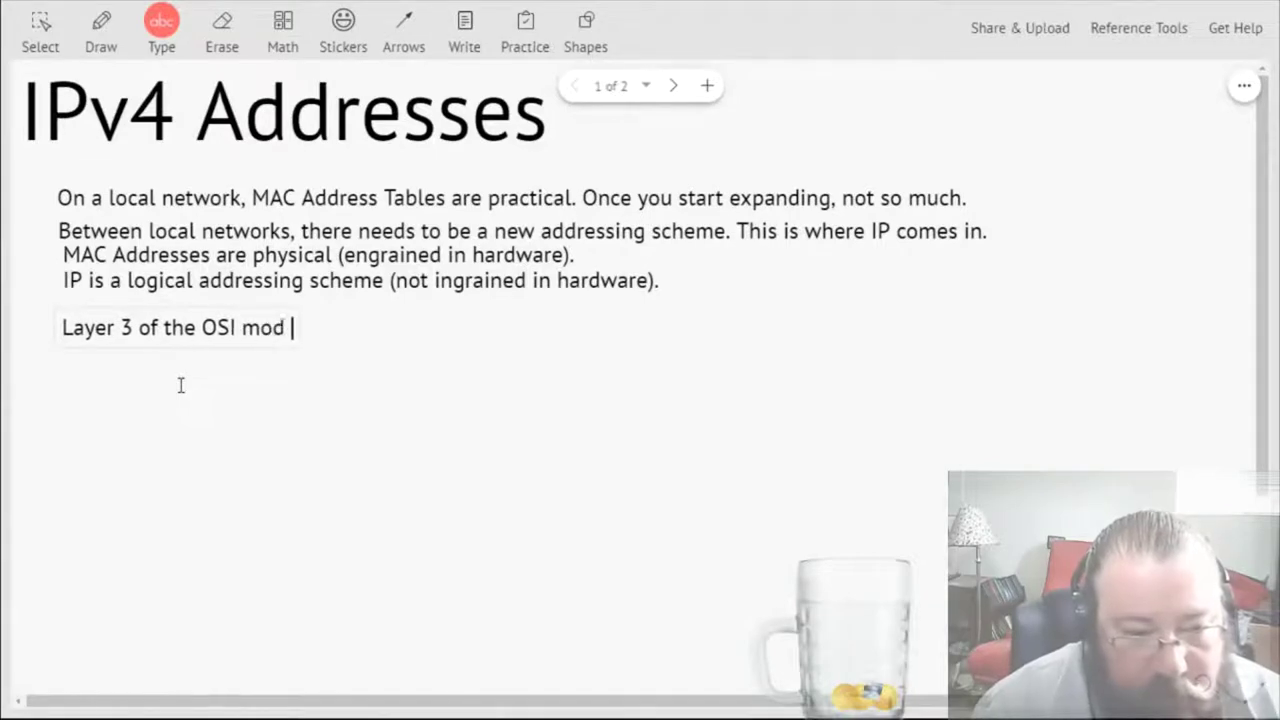
type("el (N")
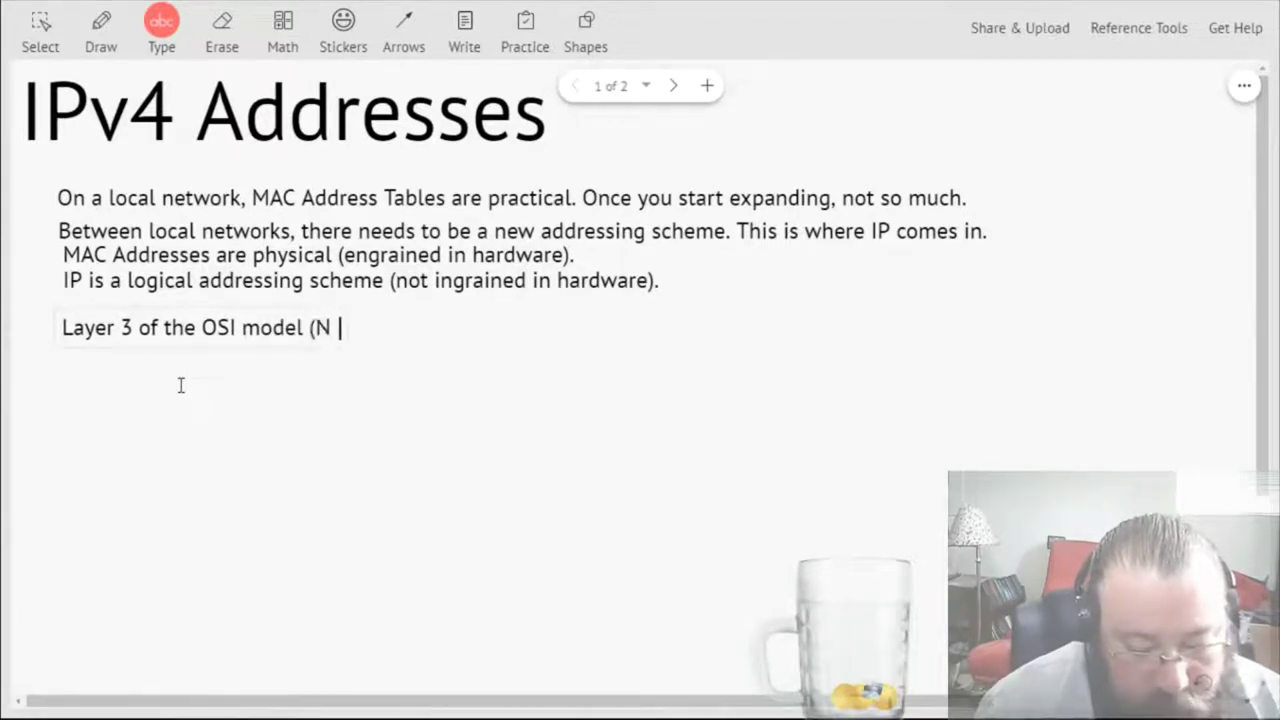
type("etwork ")
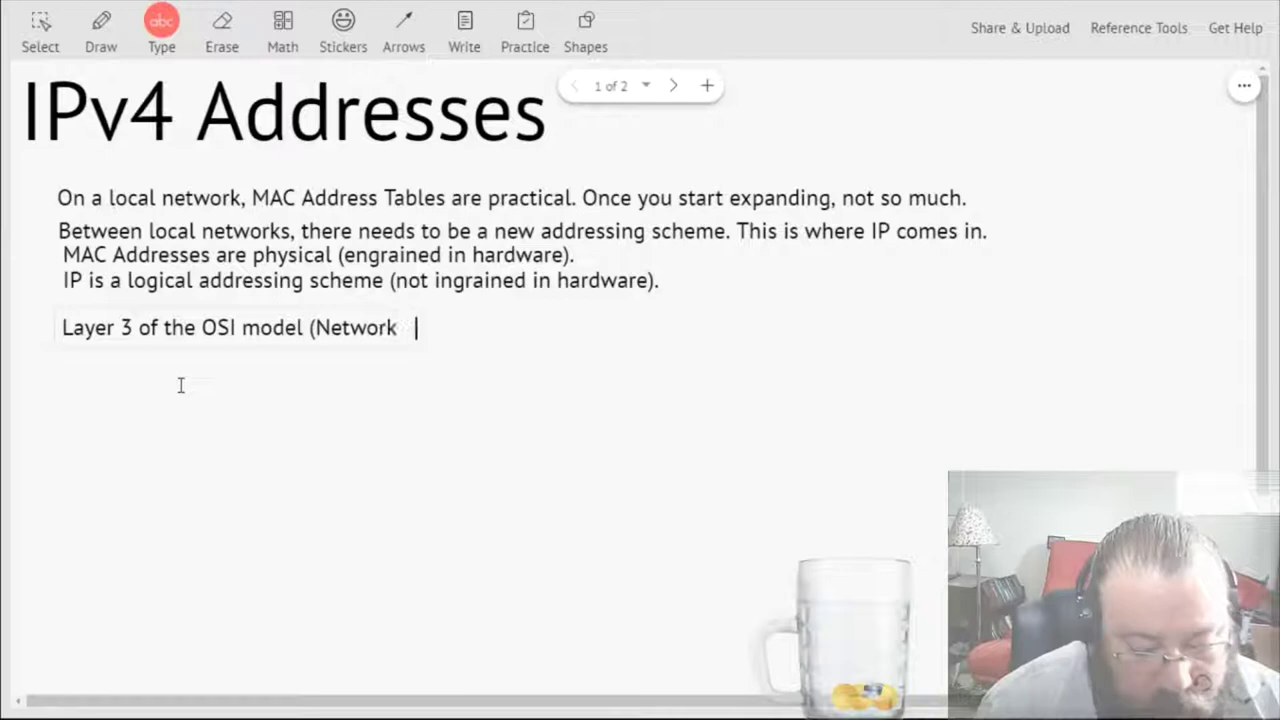
type("Layer)")
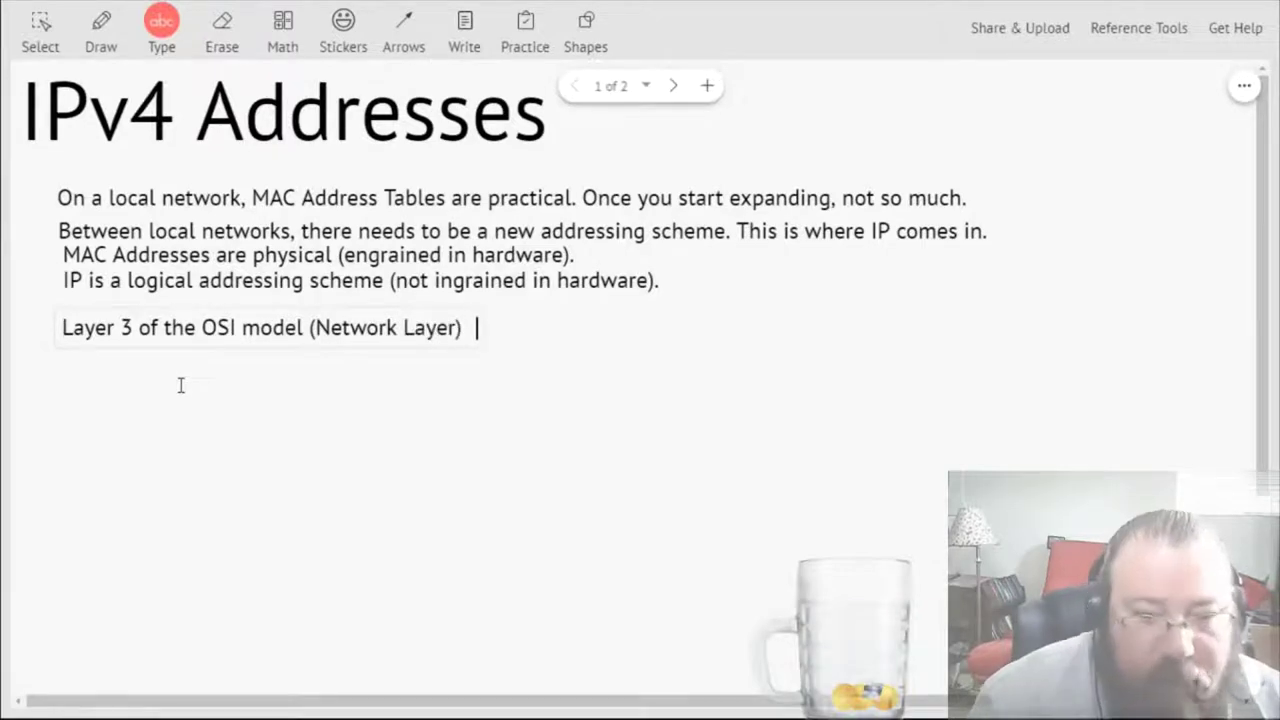
key("BackSpace")
type(".")
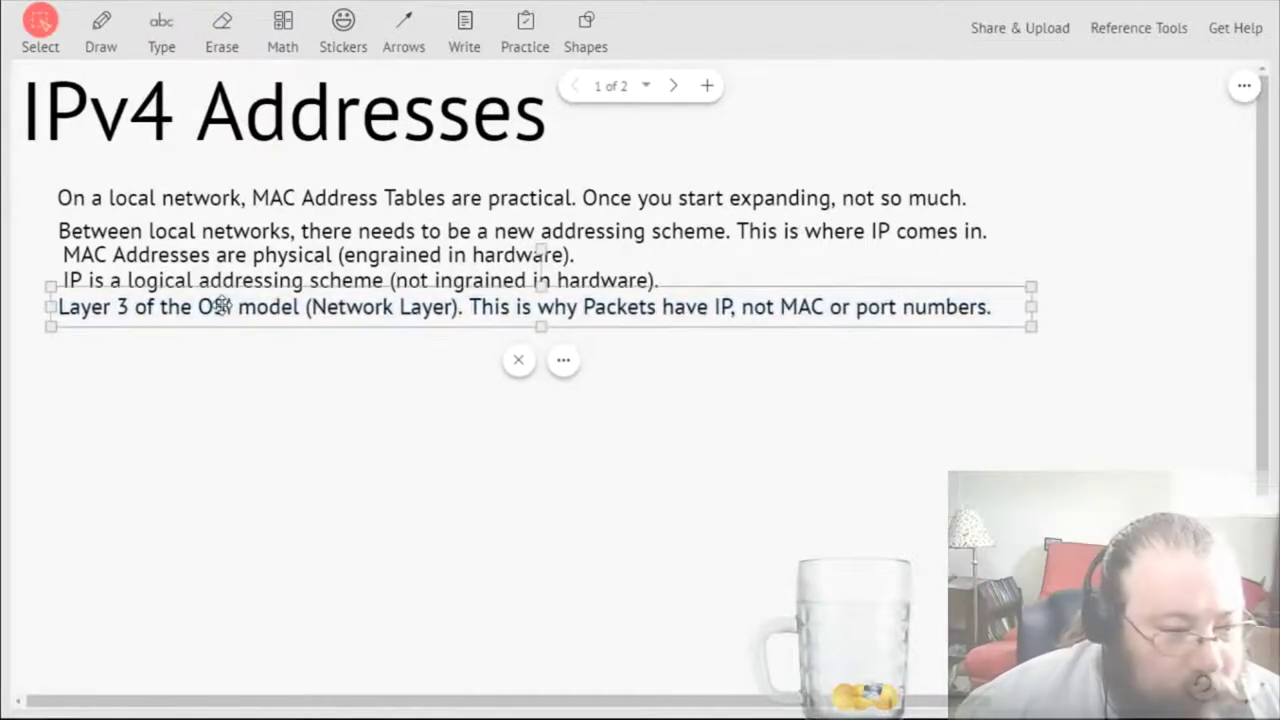
- Add 'IPv4 is a 32 bit binary address. (192.168.1.1)' below the Layer 3 line
left_click(223, 400)
left_click(157, 38)
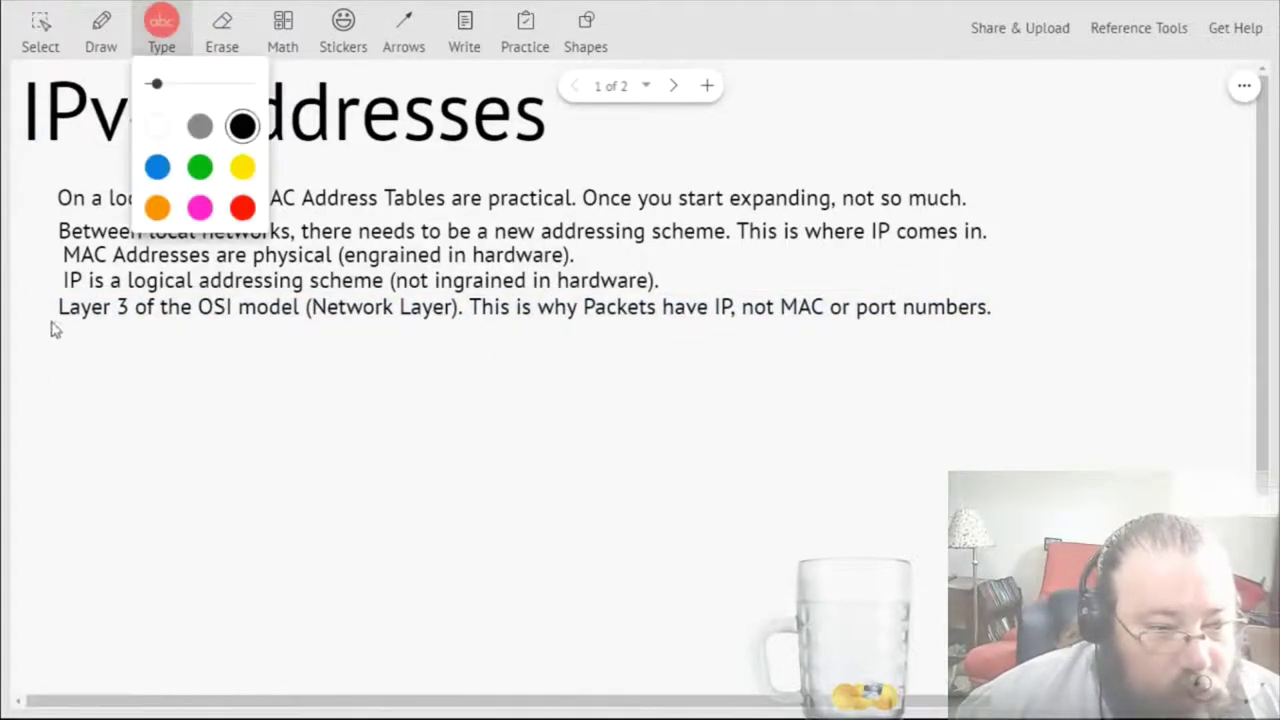
left_click(56, 330)
left_click(126, 389)
left_click(74, 370)
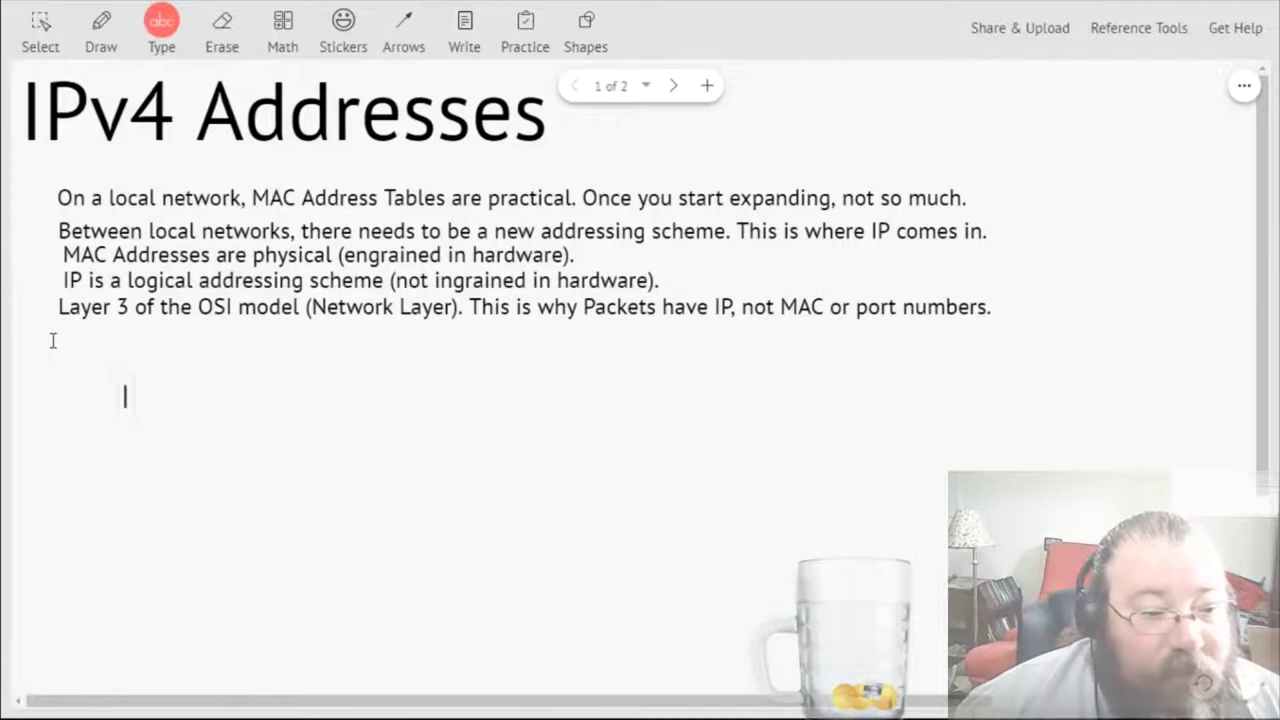
type("IP")
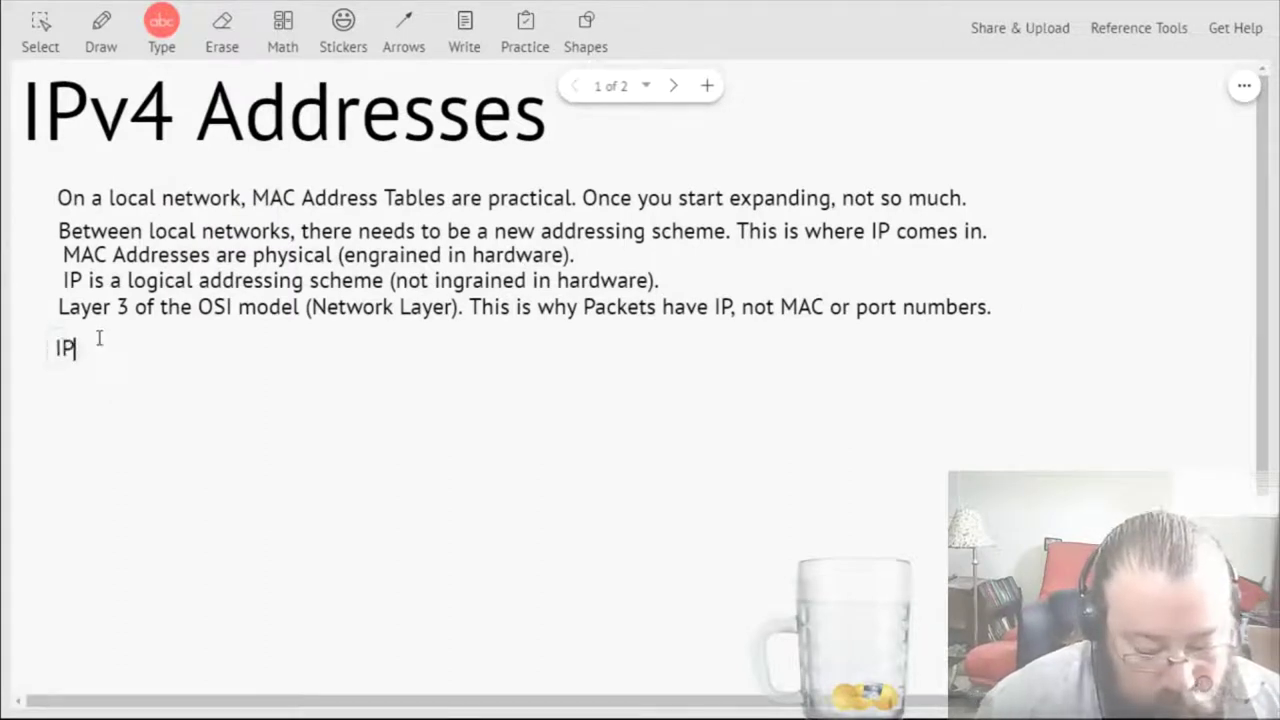
type("v4 is a")
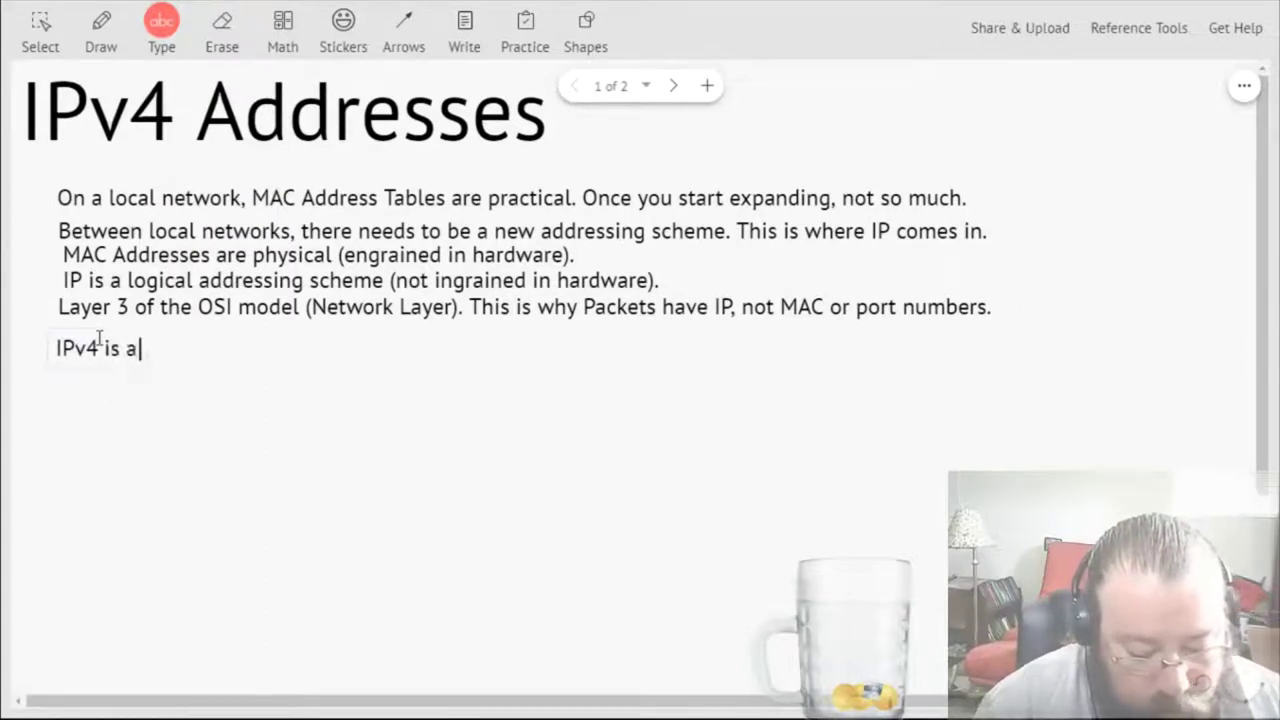
type(" 32 bit bina")
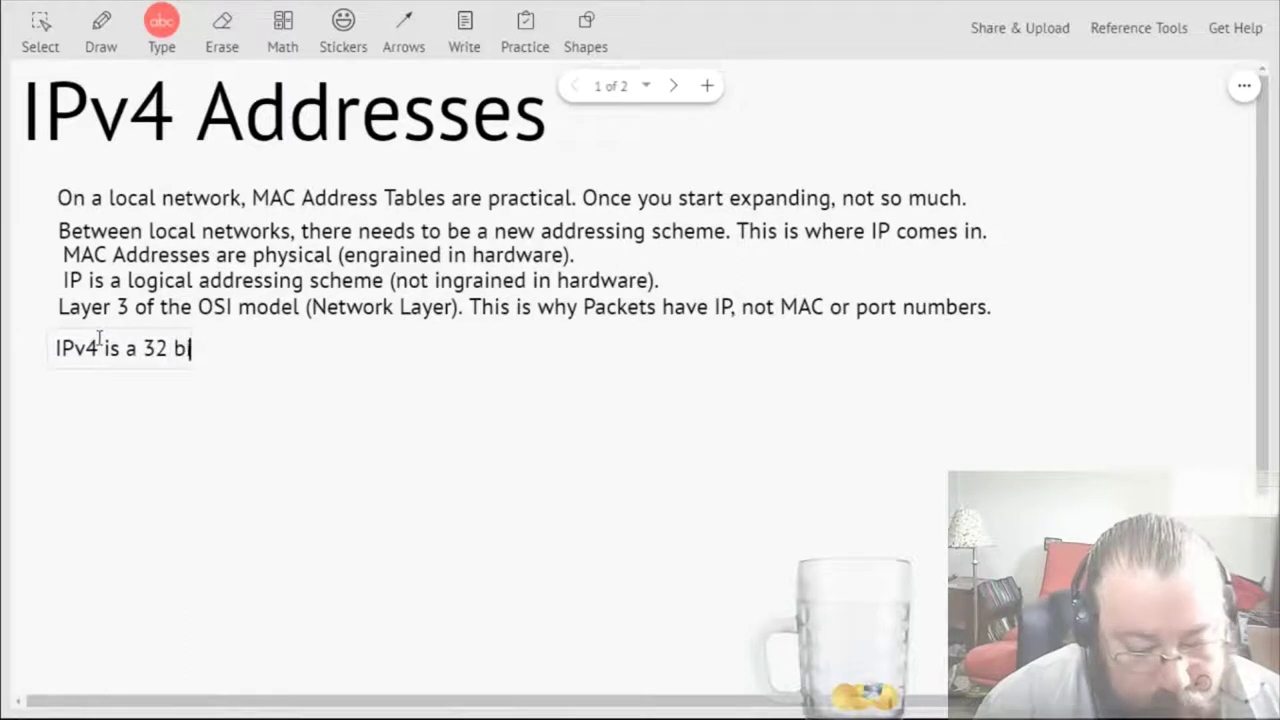
type("ry ")
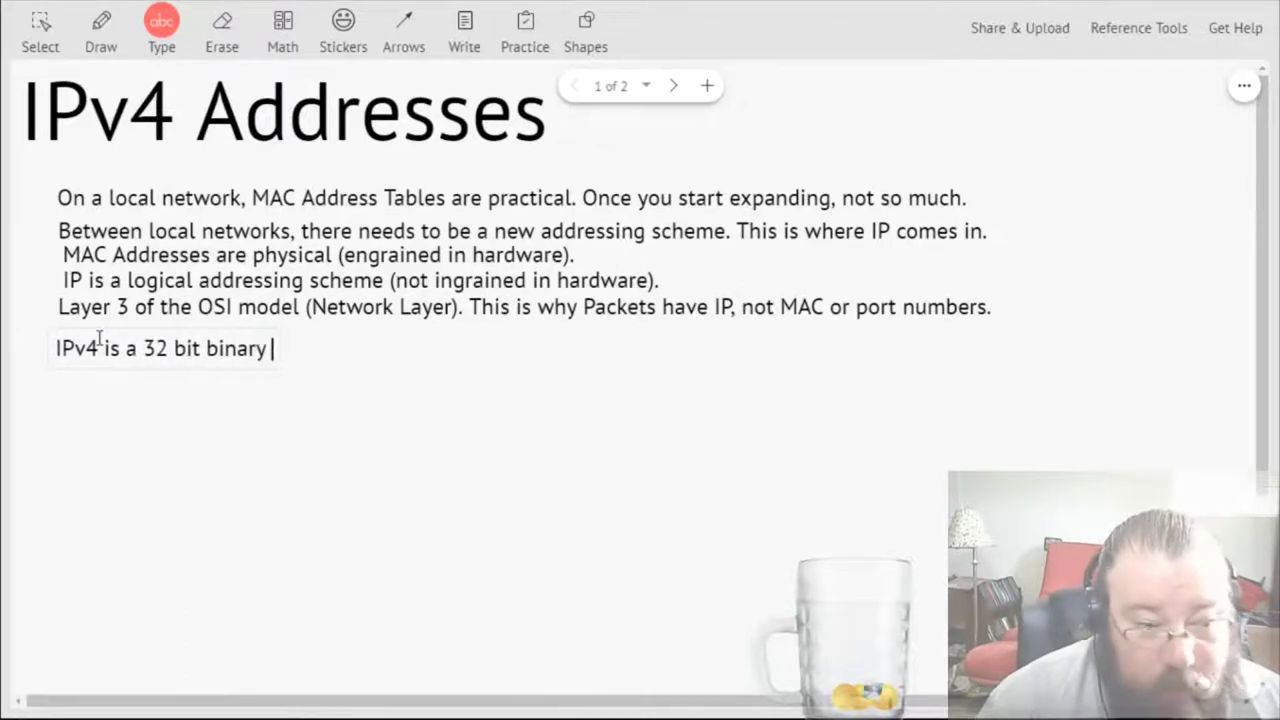
type("address.")
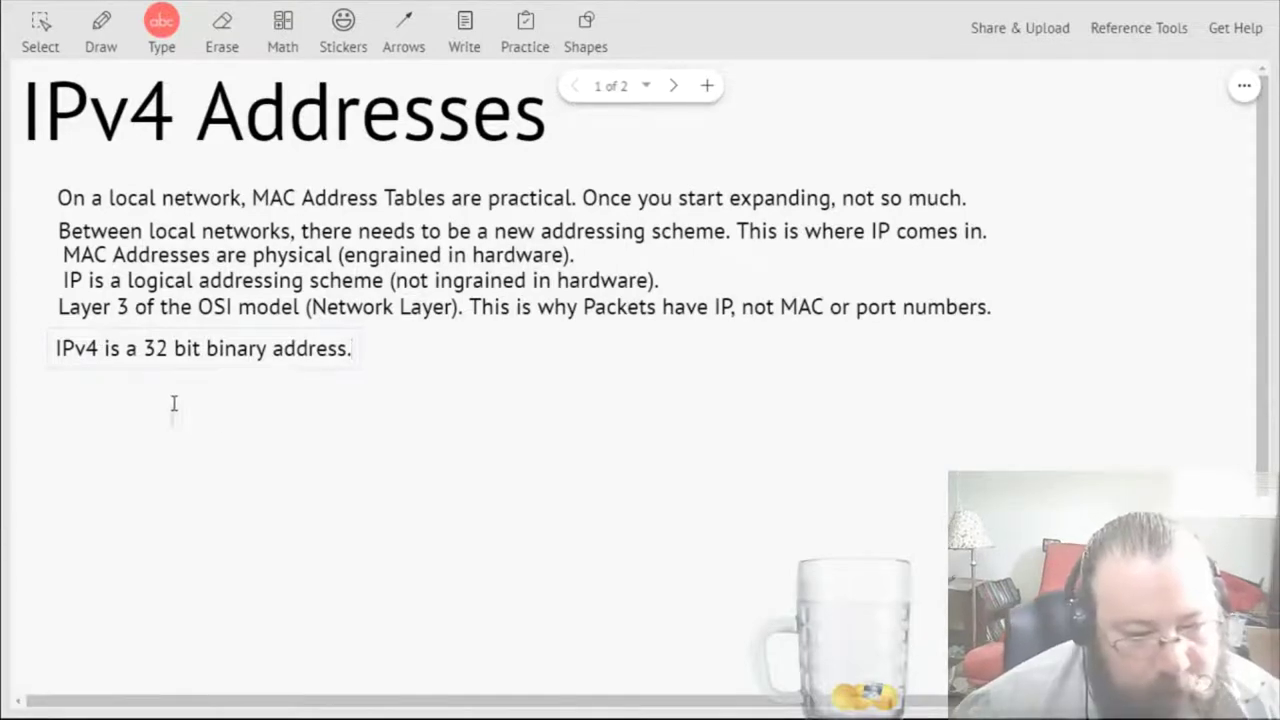
type("(")
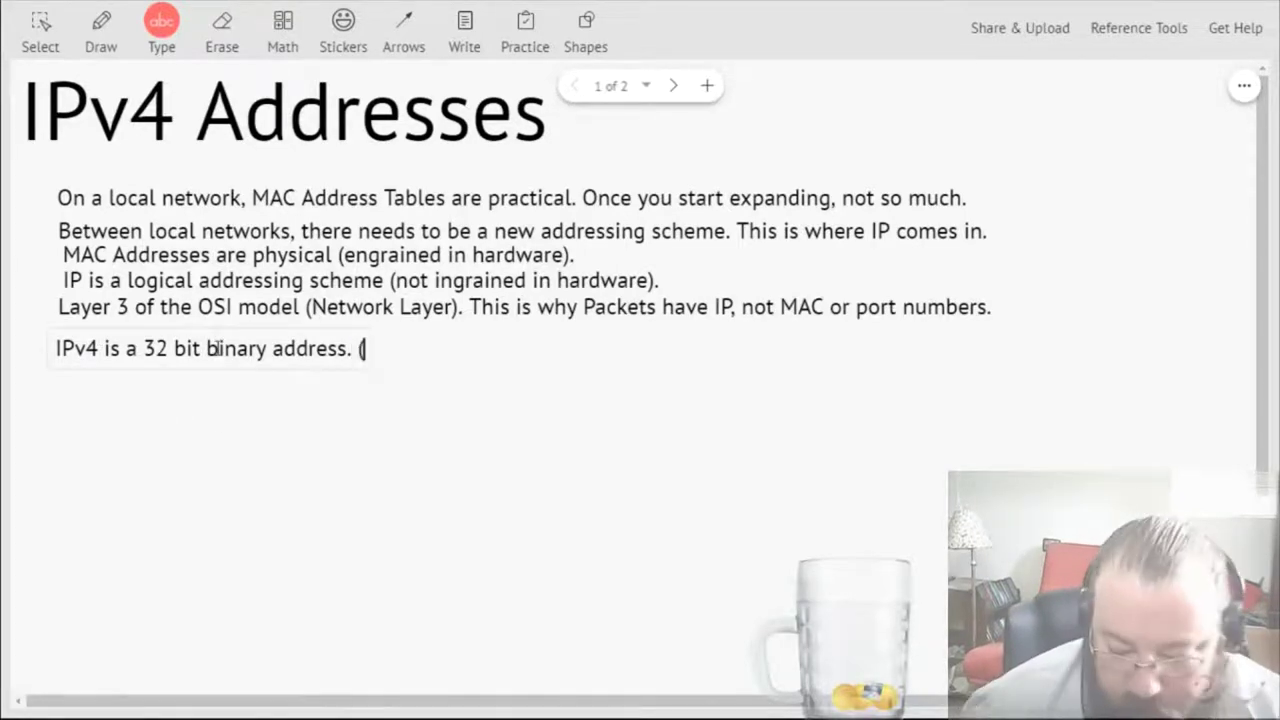
type("192.168.1")
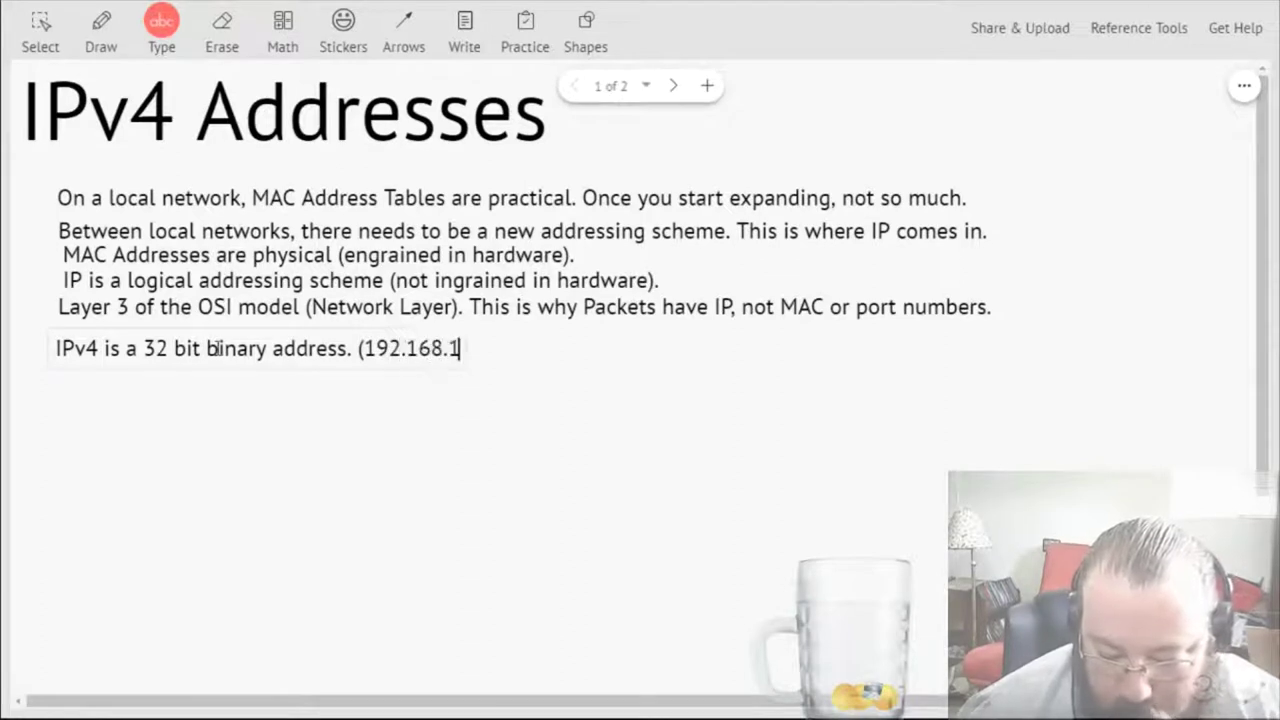
type(".1)")
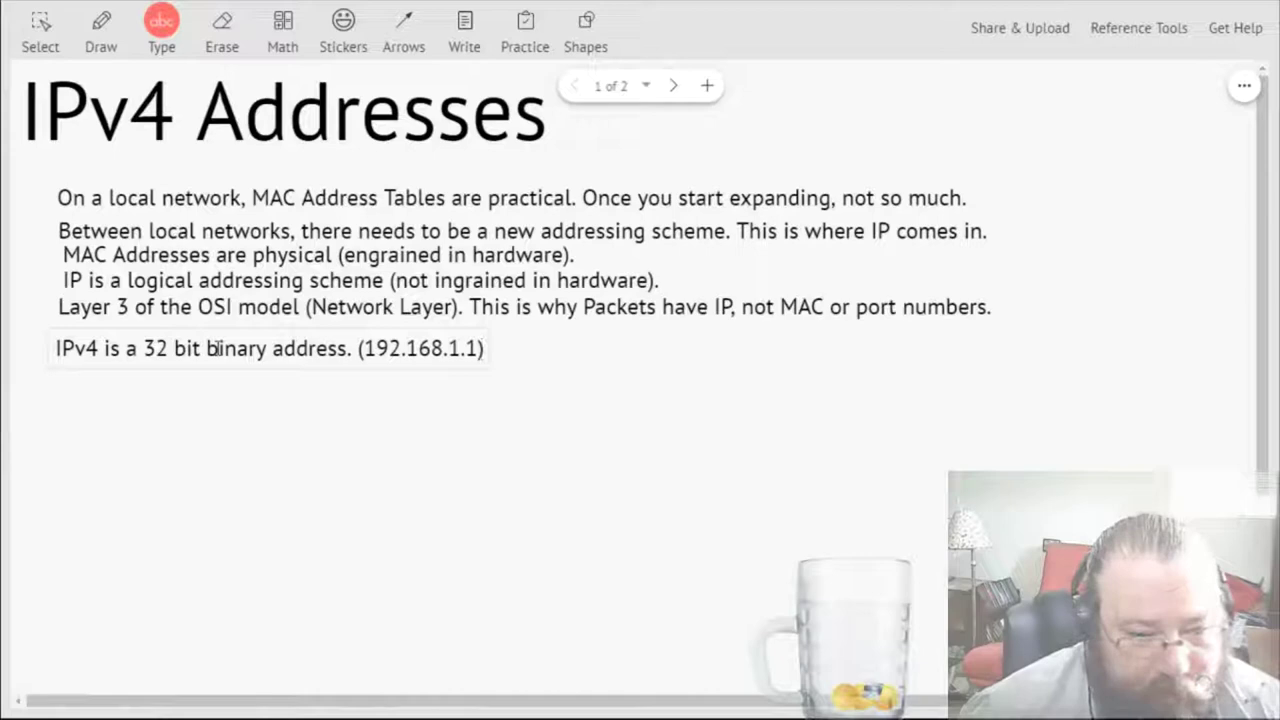
- Start a note headed 'Classes of IP Address:' followed by 'Classes A-C are used for assigning addresses to machines.'
left_click(80, 393)
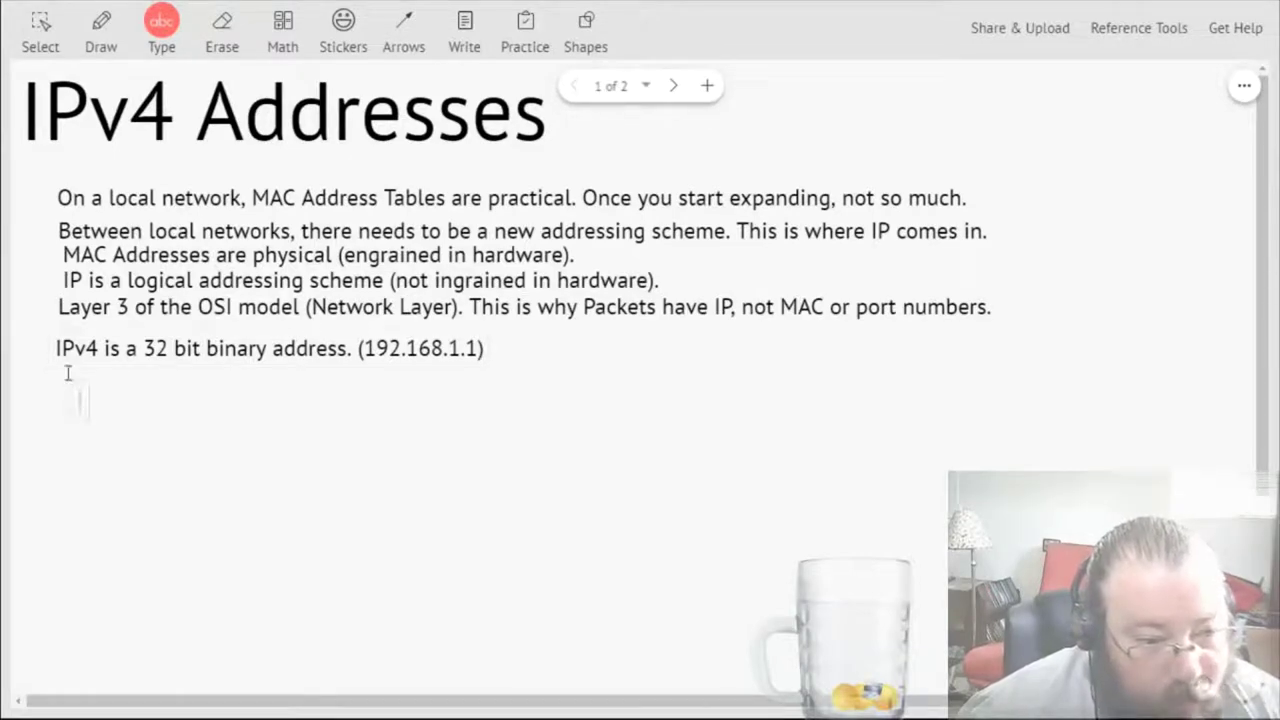
type("Class")
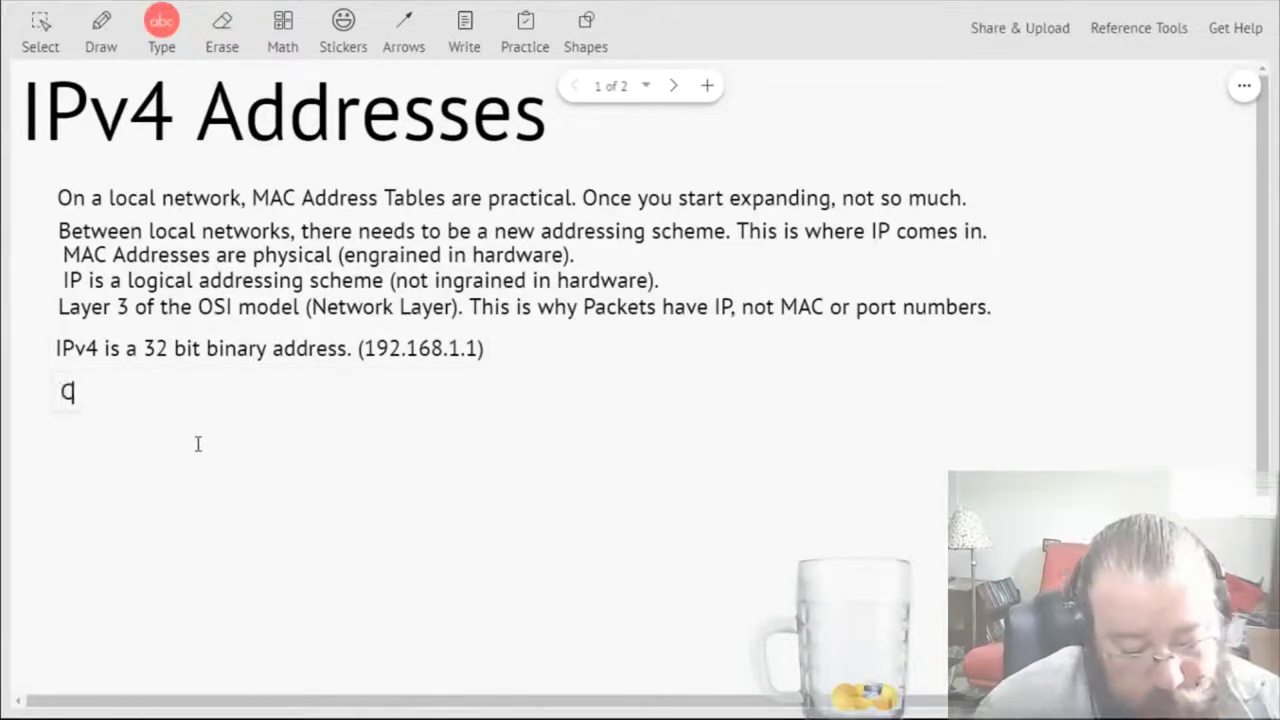
type("es of IP ")
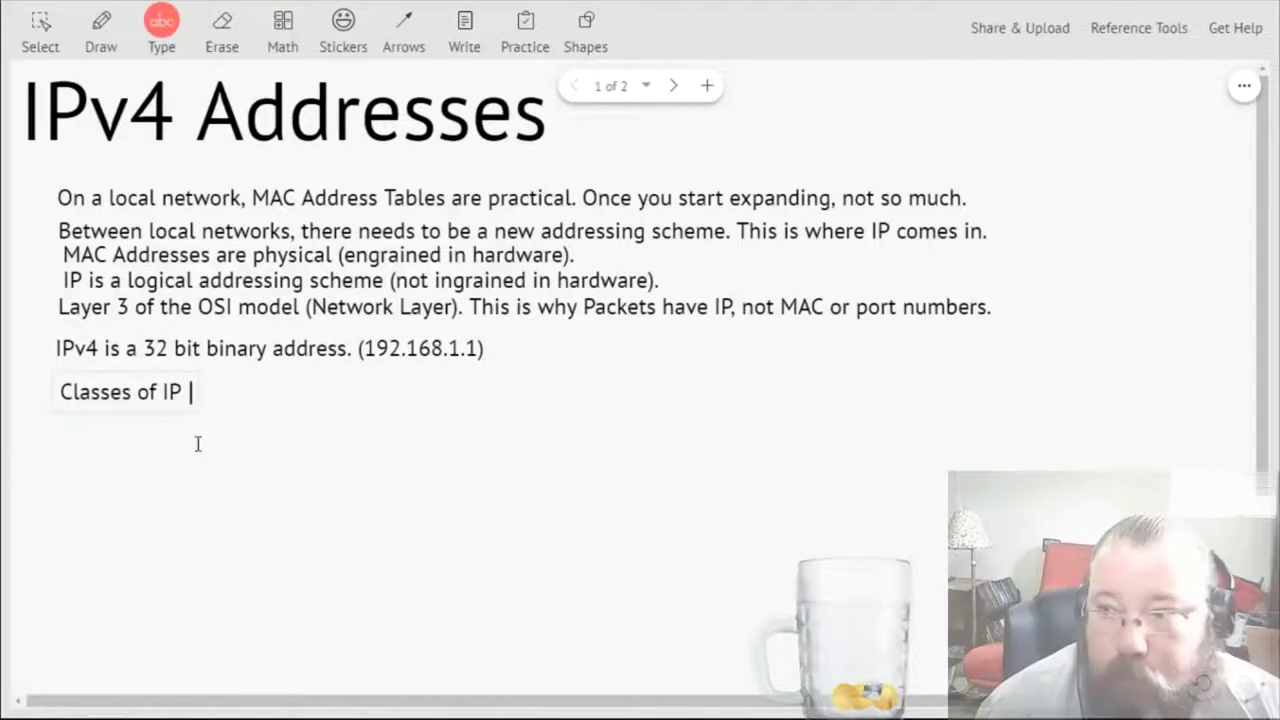
type("Address")
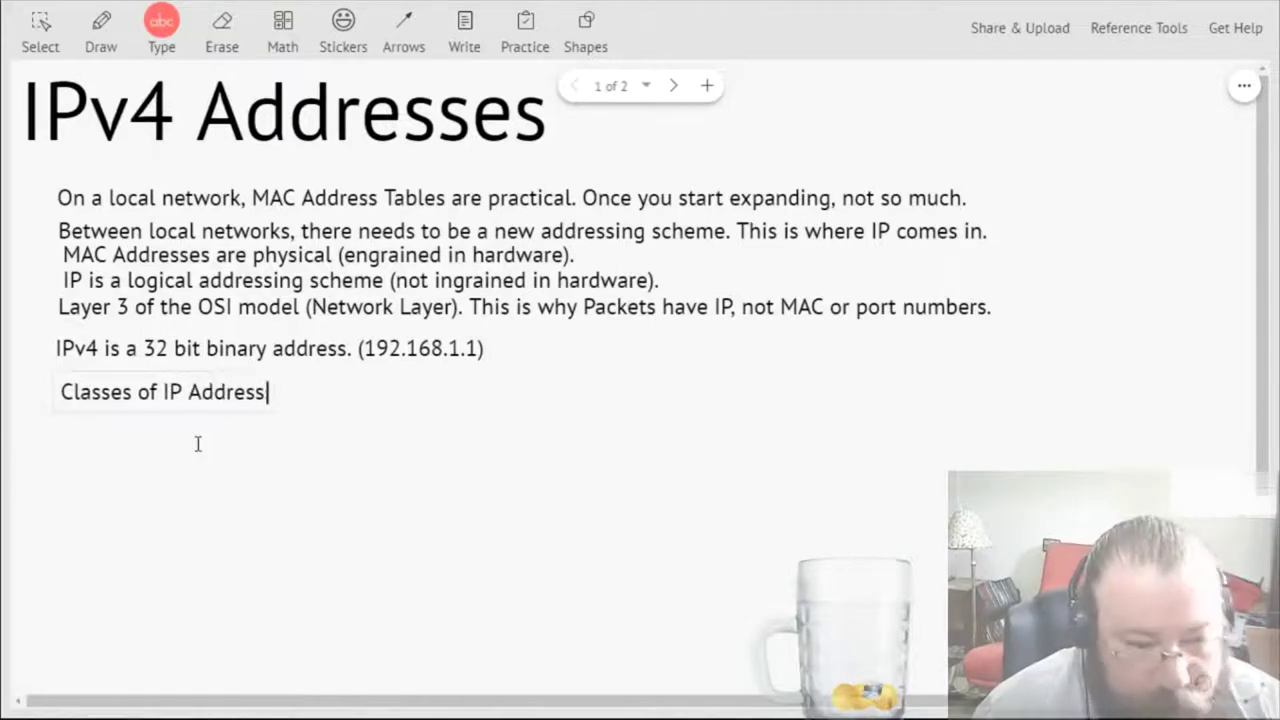
type(":")
key("Return")
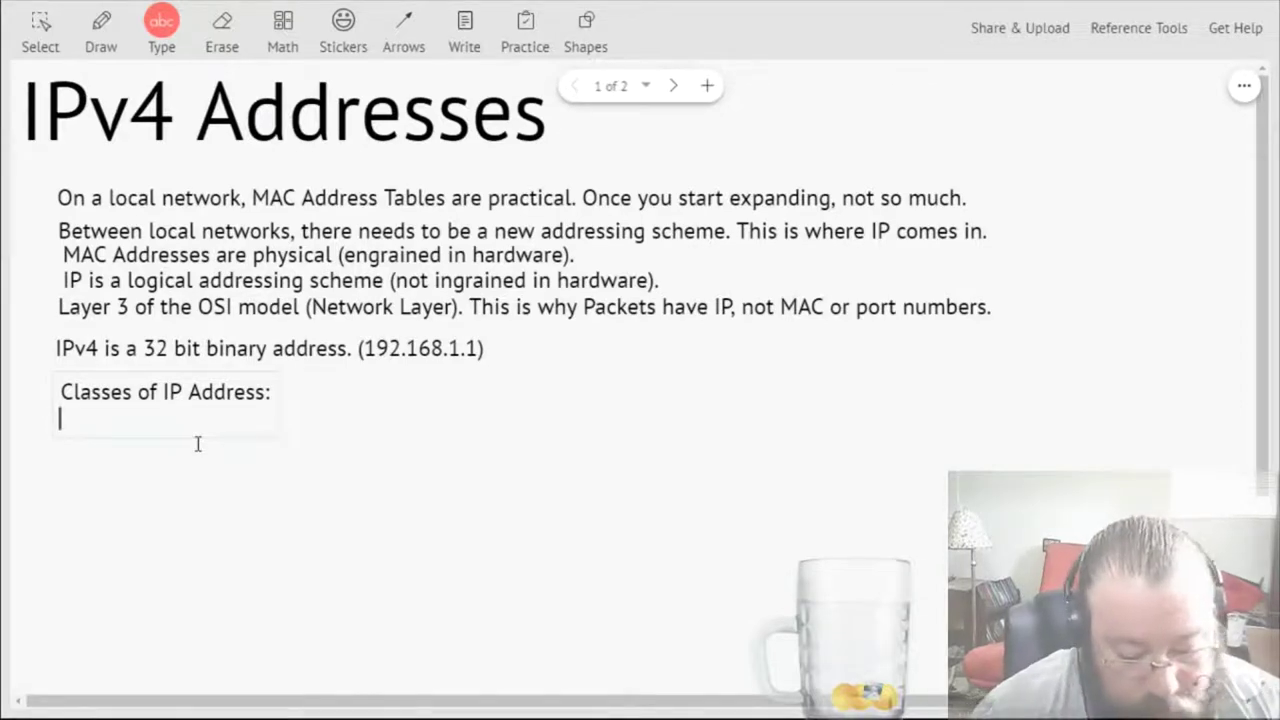
type("Classe")
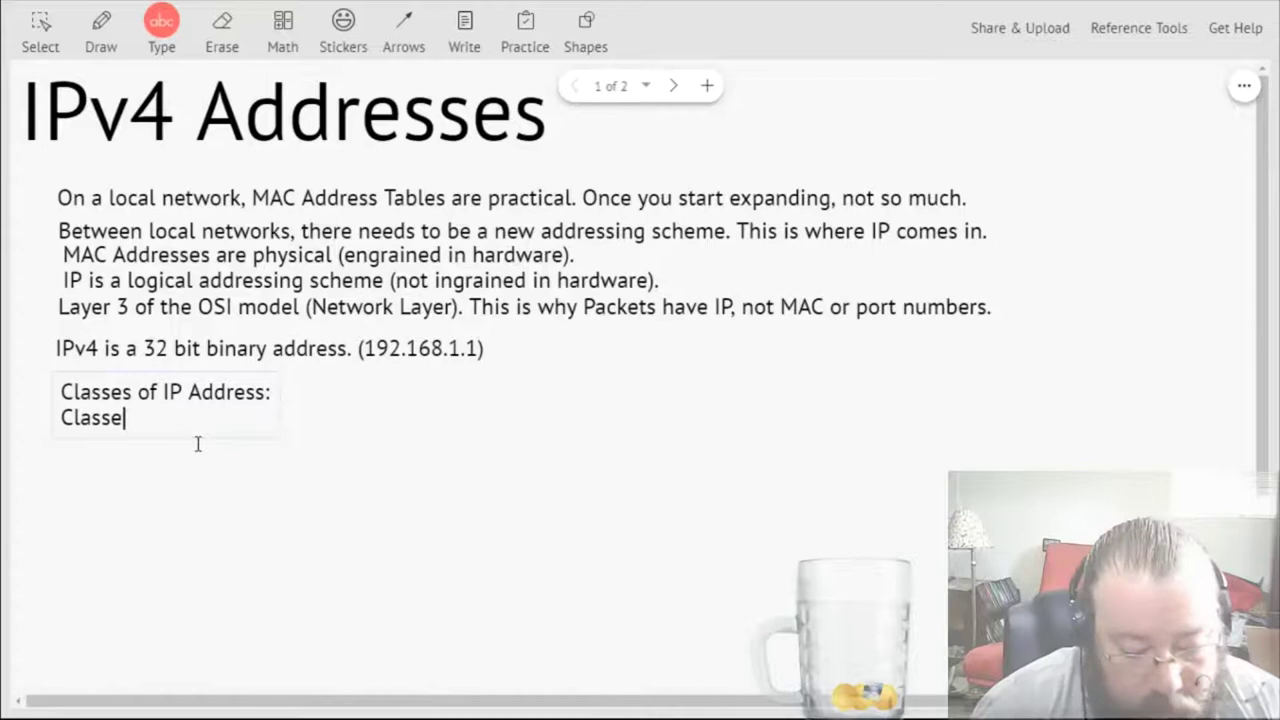
type("s A-C ")
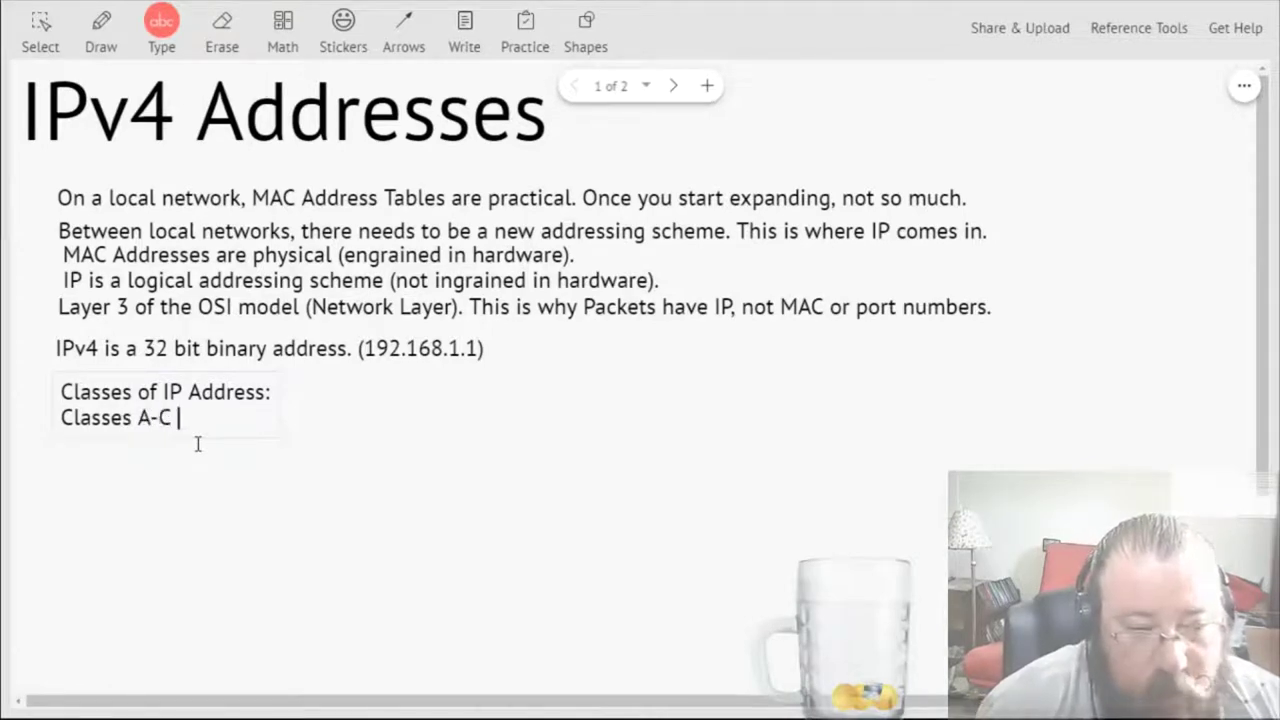
type("are used for ")
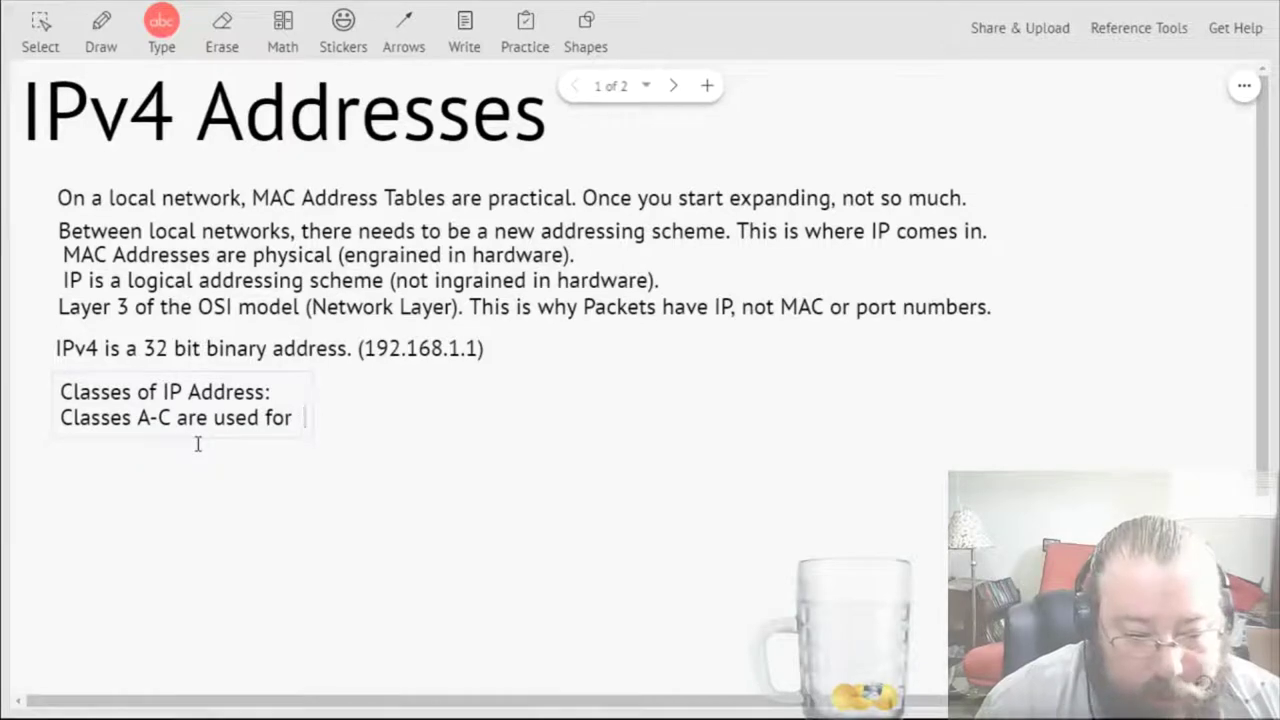
type("assigni")
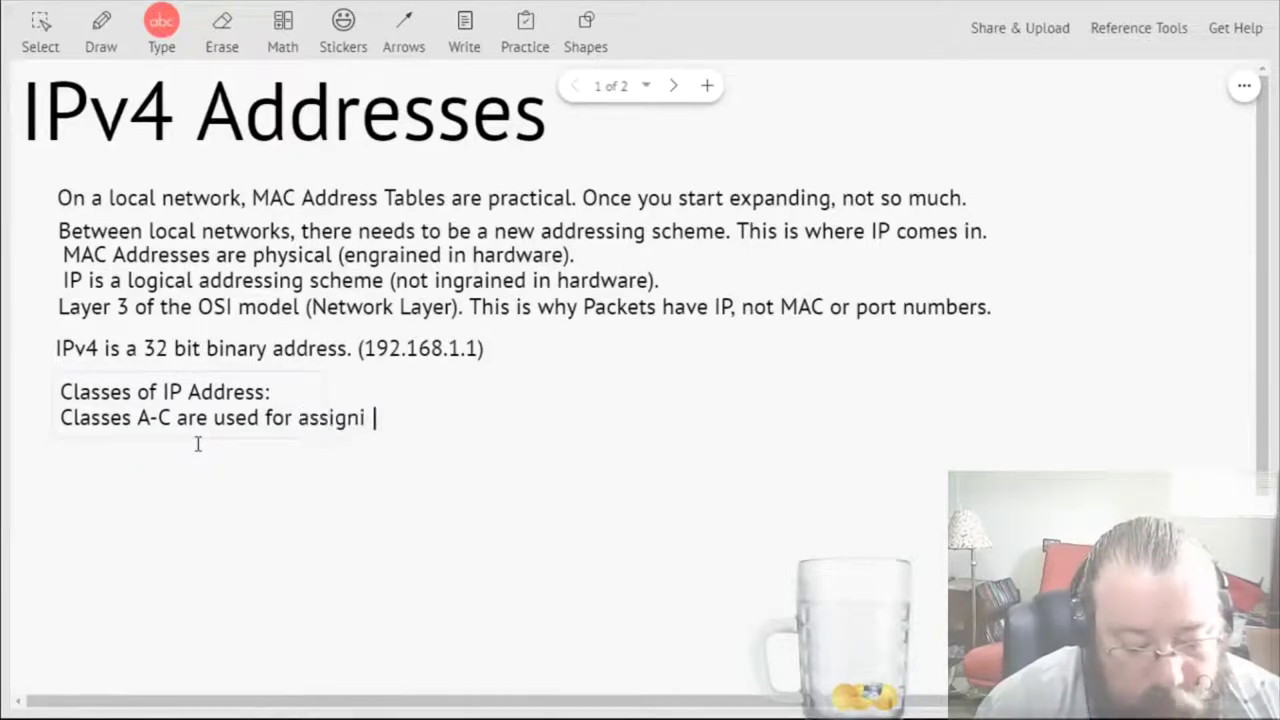
type("ng address ")
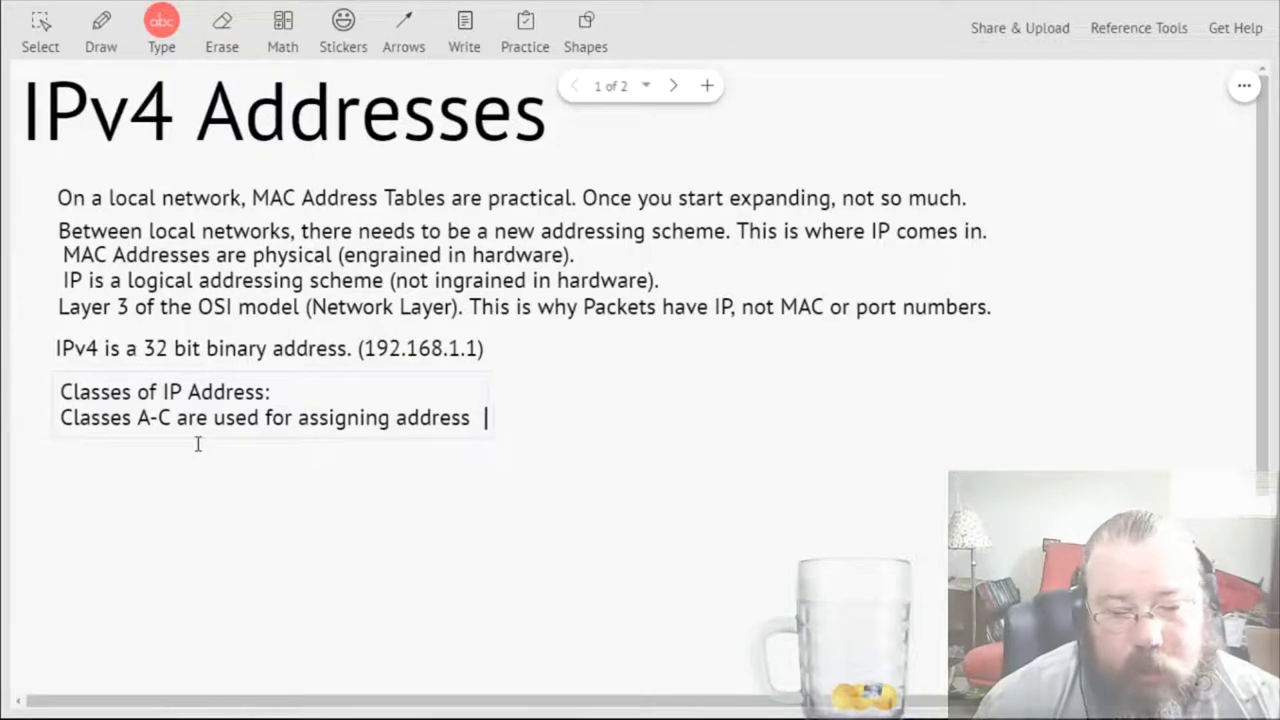
type("es ")
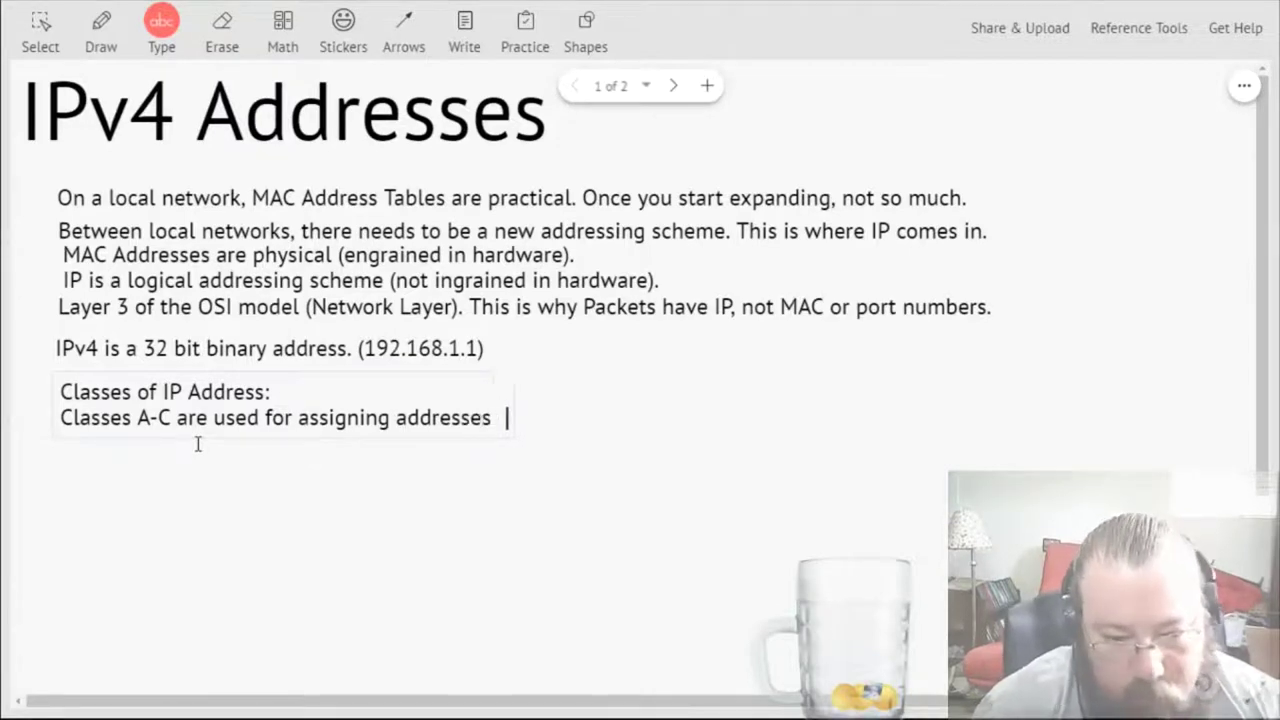
type("to machines.")
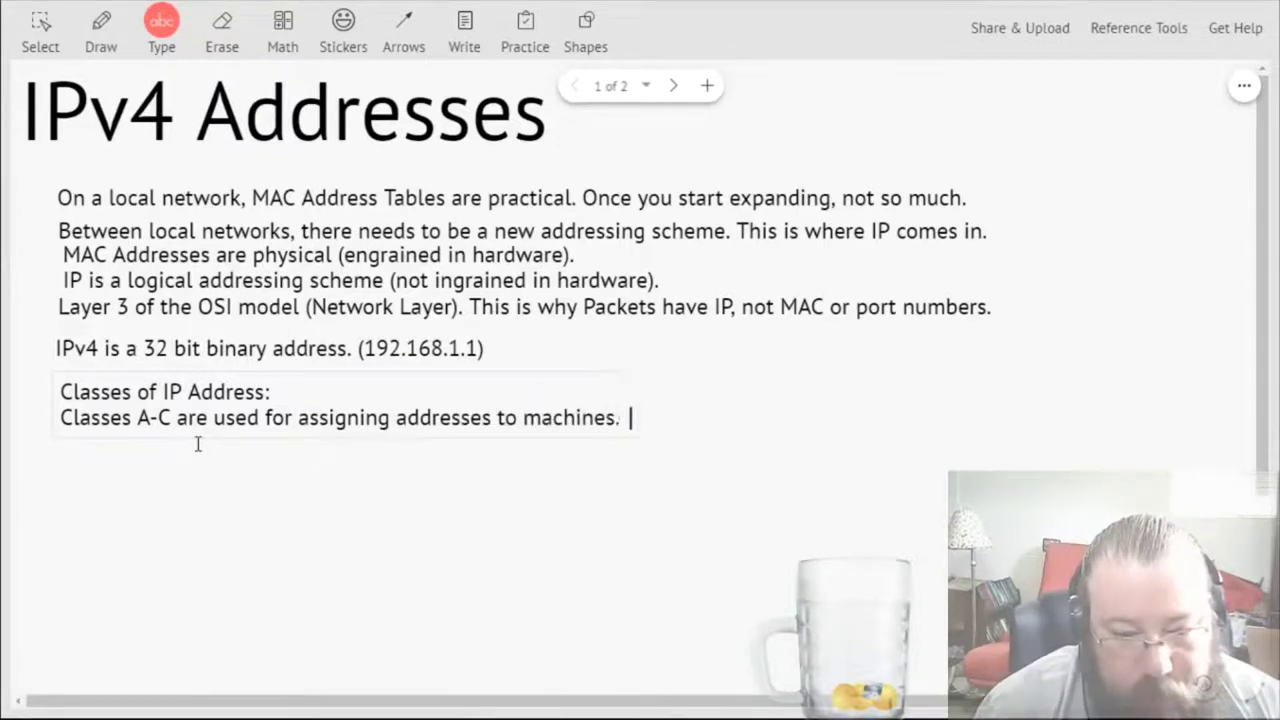
key("Return")
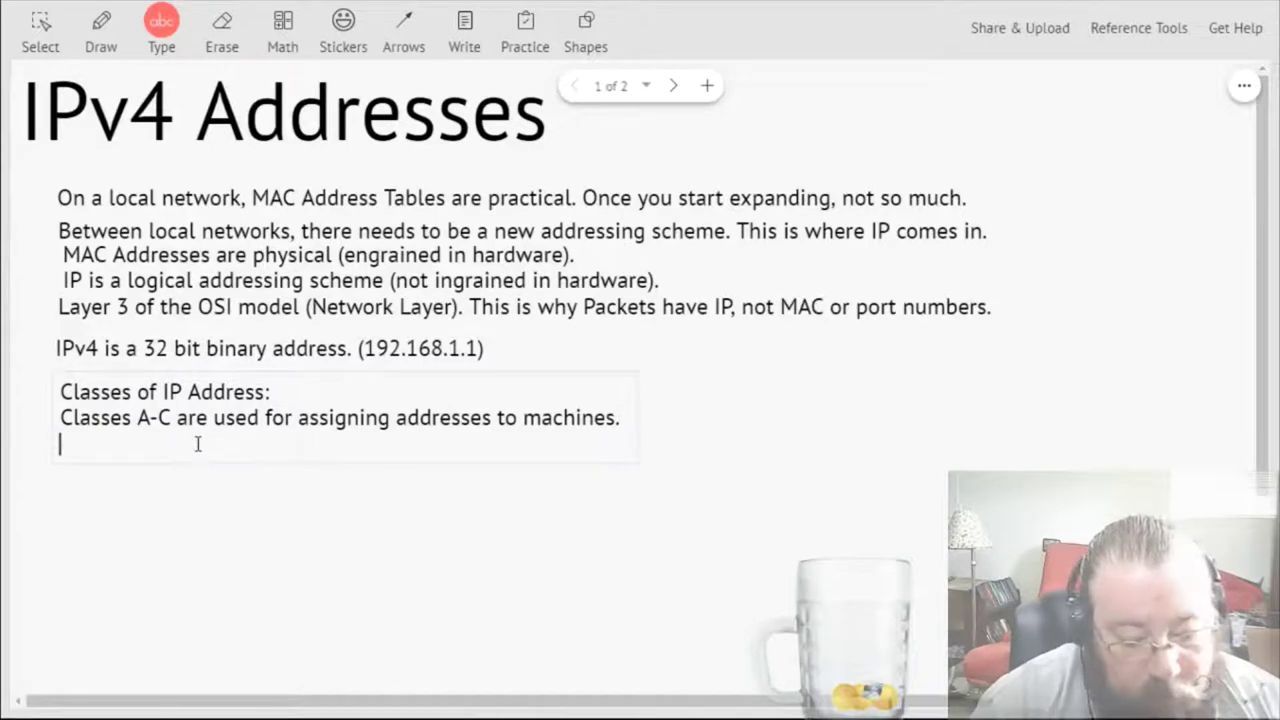
- Enter 'Class A: 1.0.0.0 to 126.255.255.255', correcting the pasted range's digits
type("Class A")
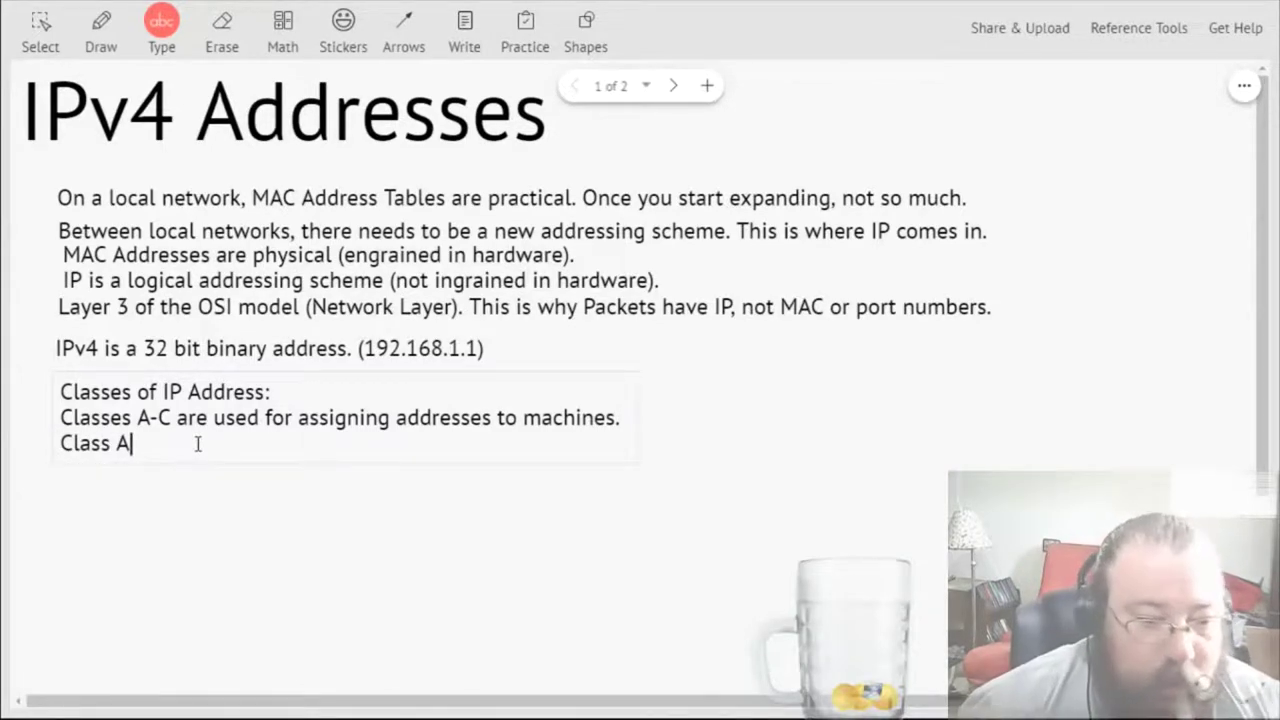
type(":")
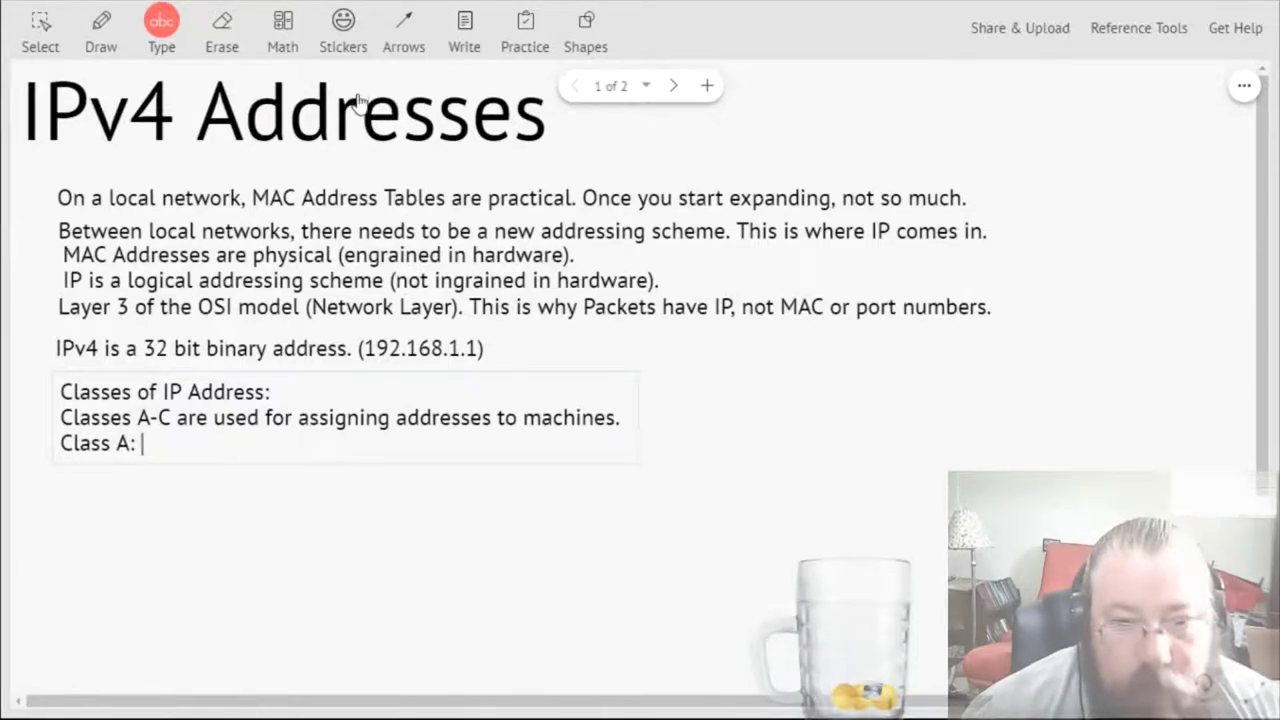
type("1.0.0.1 to 126.255.255.254")
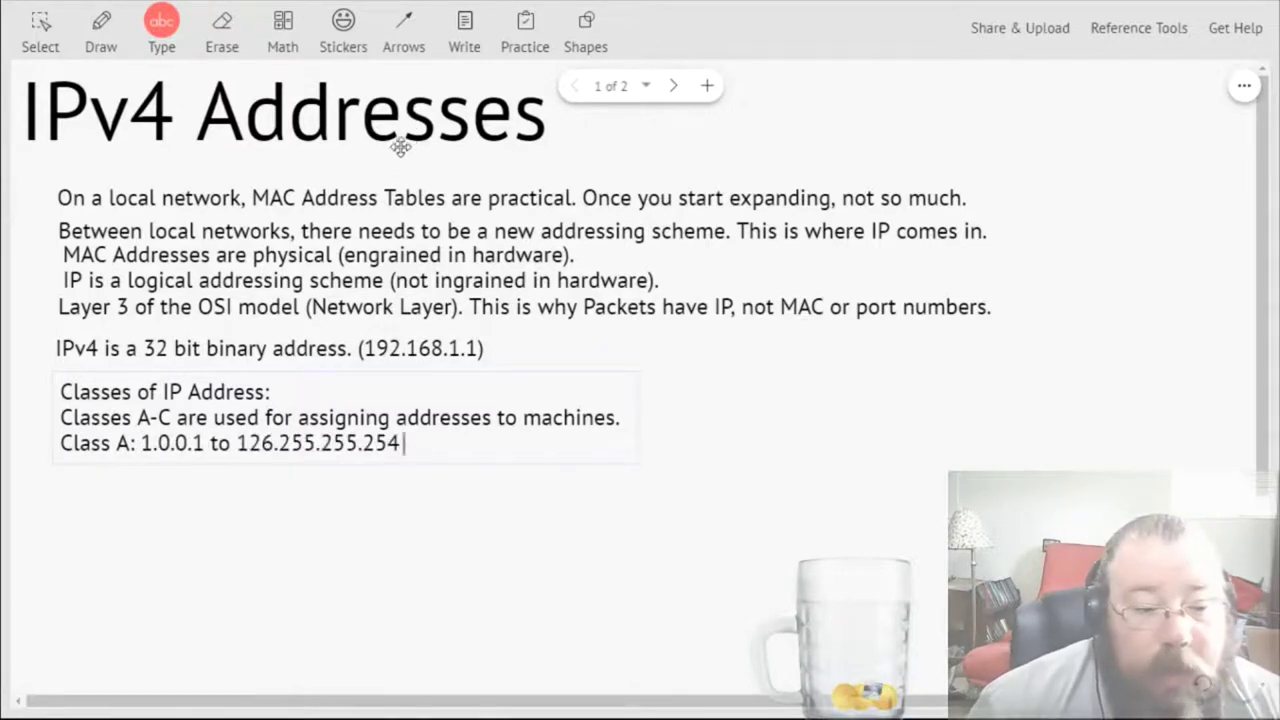
left_click(205, 443)
key("BackSpace")
type("0")
key("End")
key("BackSpace")
type("5")
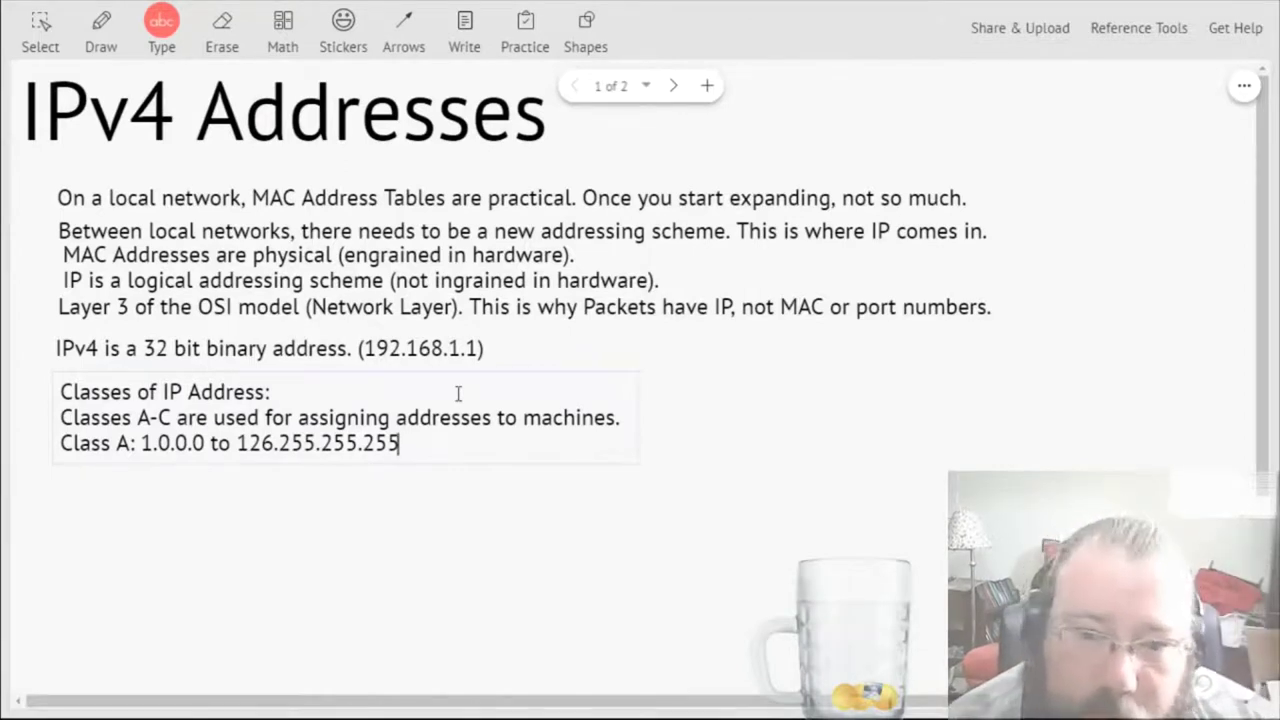
- Add the Class B range 128.1.0.0 to 191.255.255.255 and the pasted Class C range
key("Return")
type("Clas")
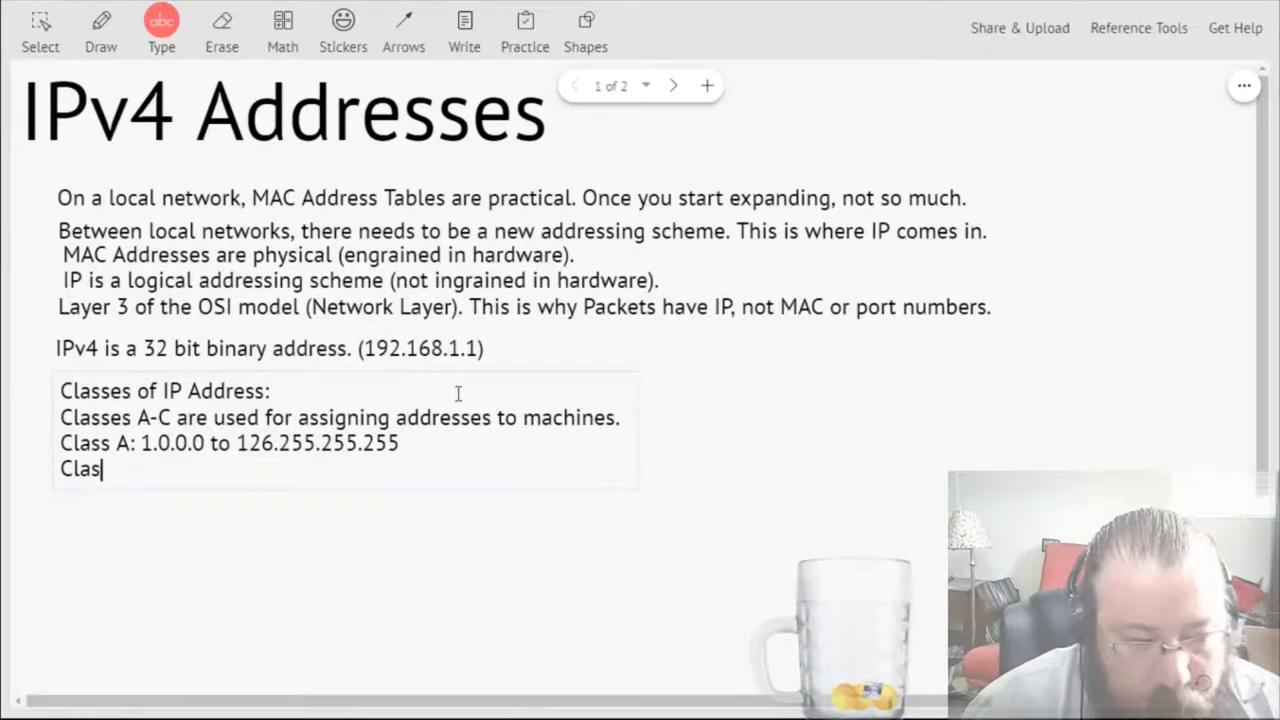
type("s B: ")
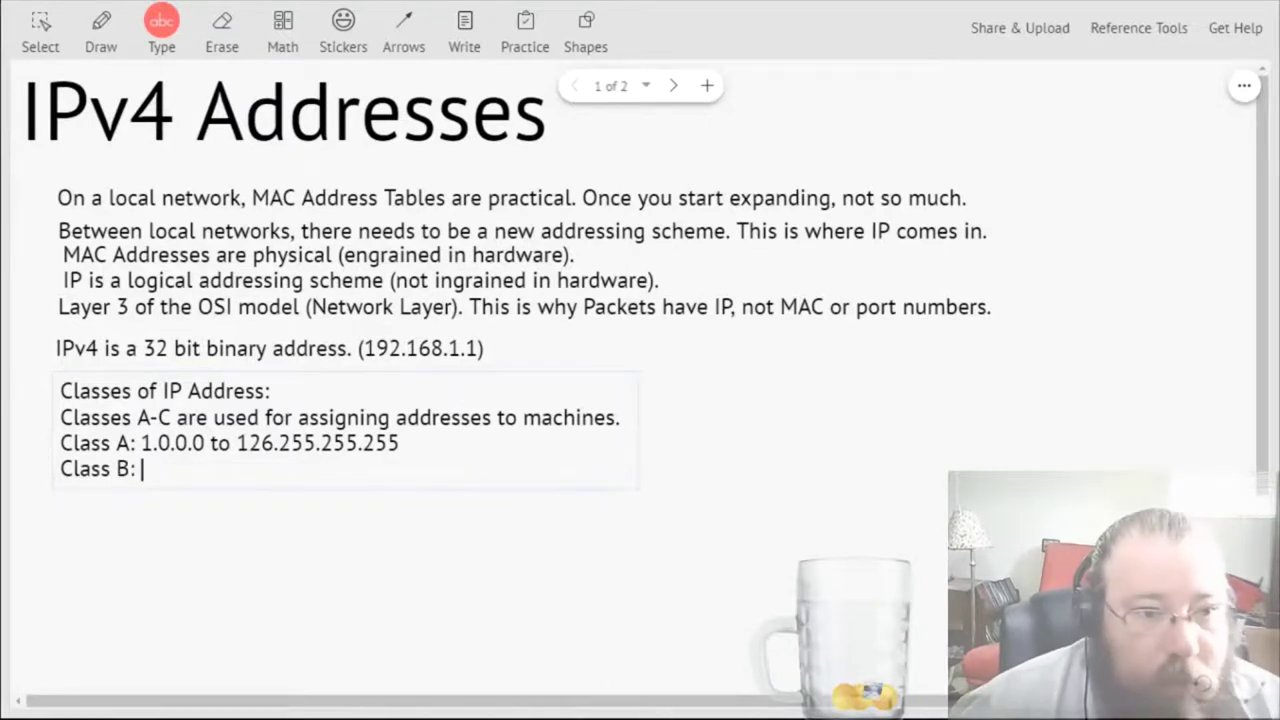
type("128.1.0.0 to 191.255.255.255")
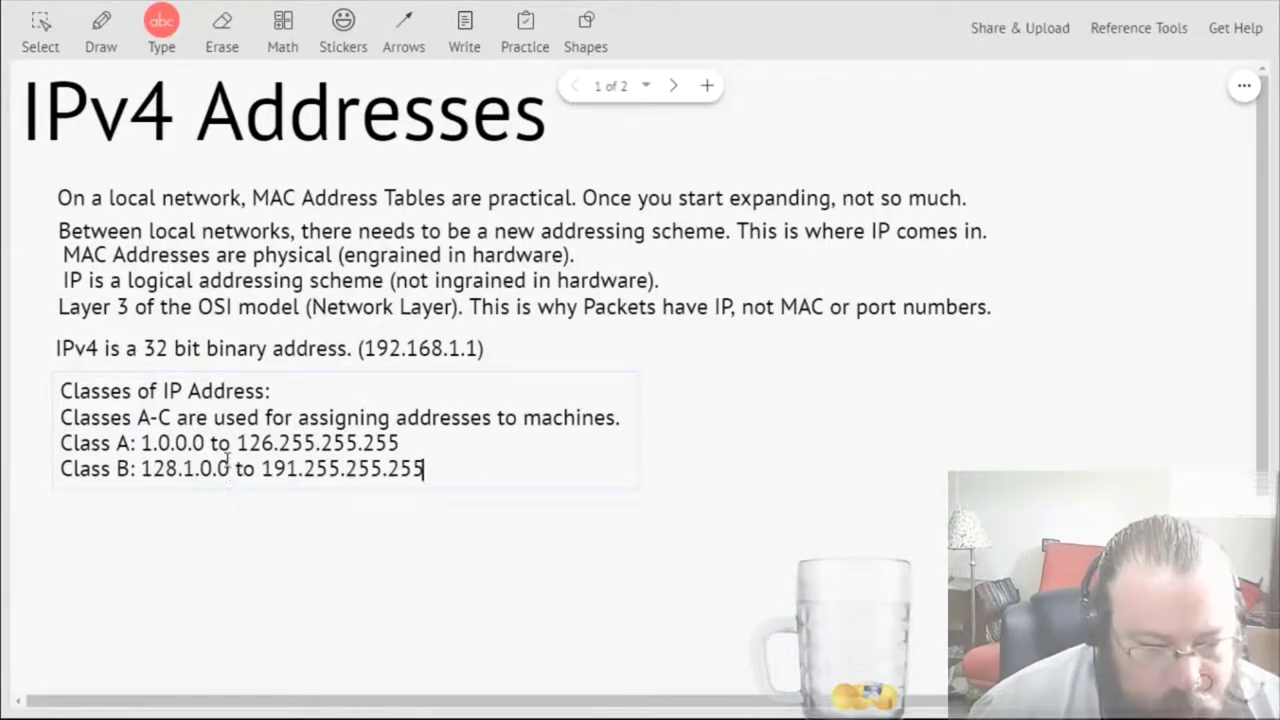
key("Return")
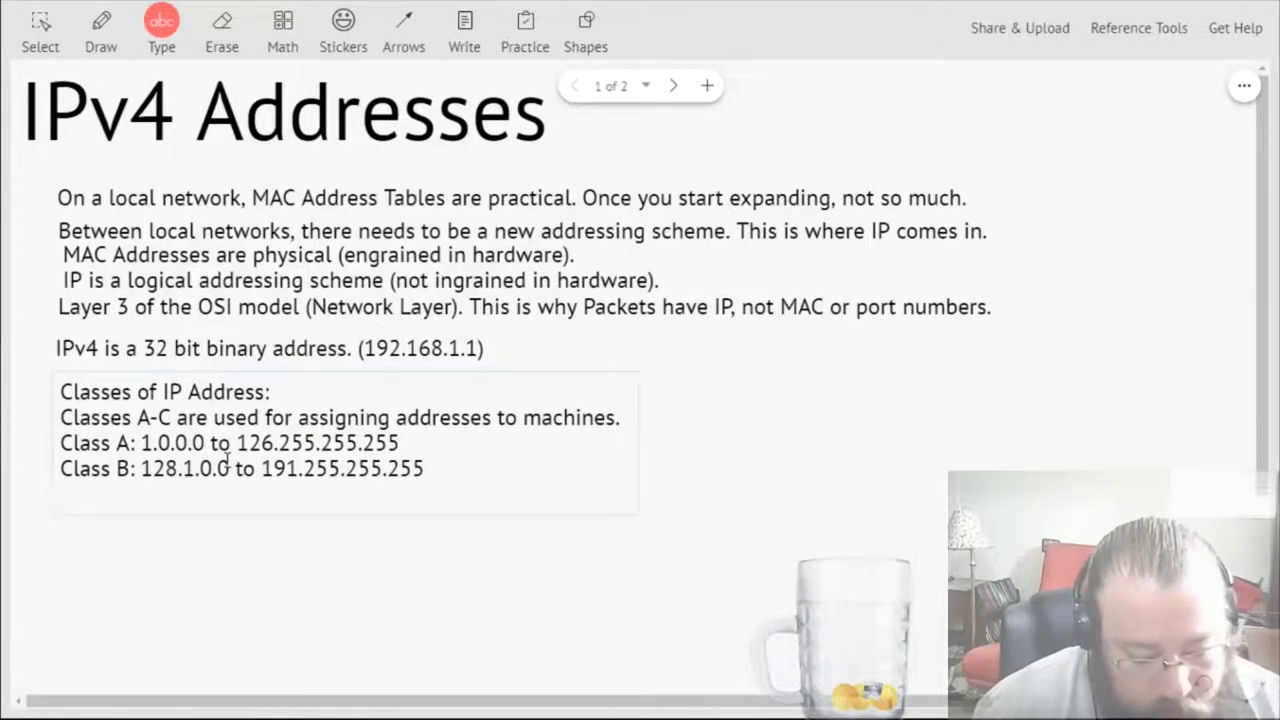
type("Class C:")
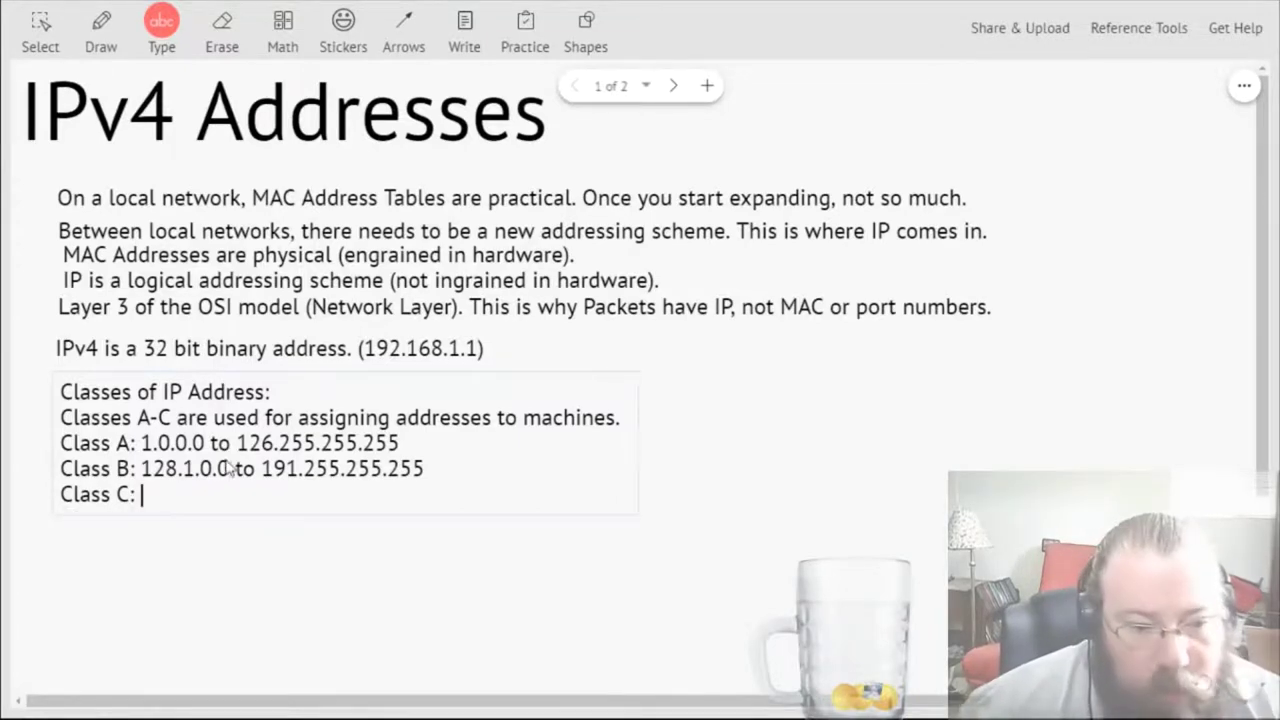
type("192.0.1.1 to 223.255.254.254")
- Add Class D and Class E ranges, marking D for Multicasting and E for Research Purposes
key("Return")
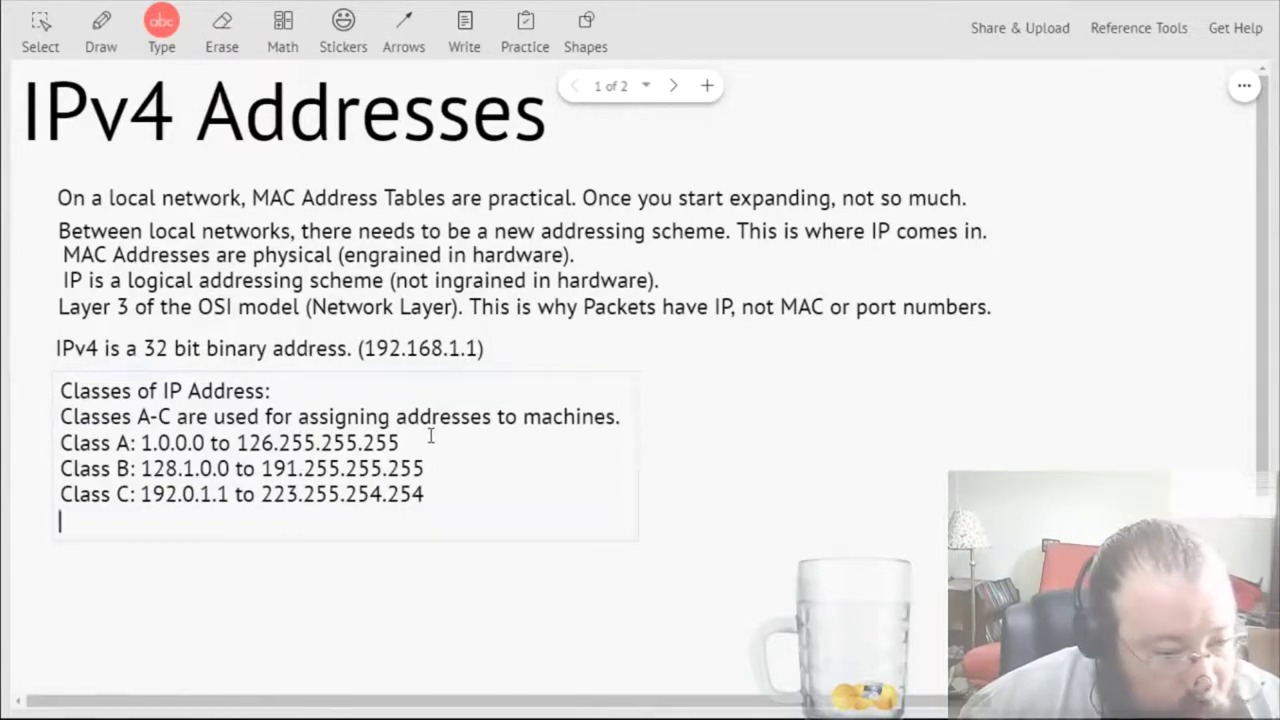
type("Class D")
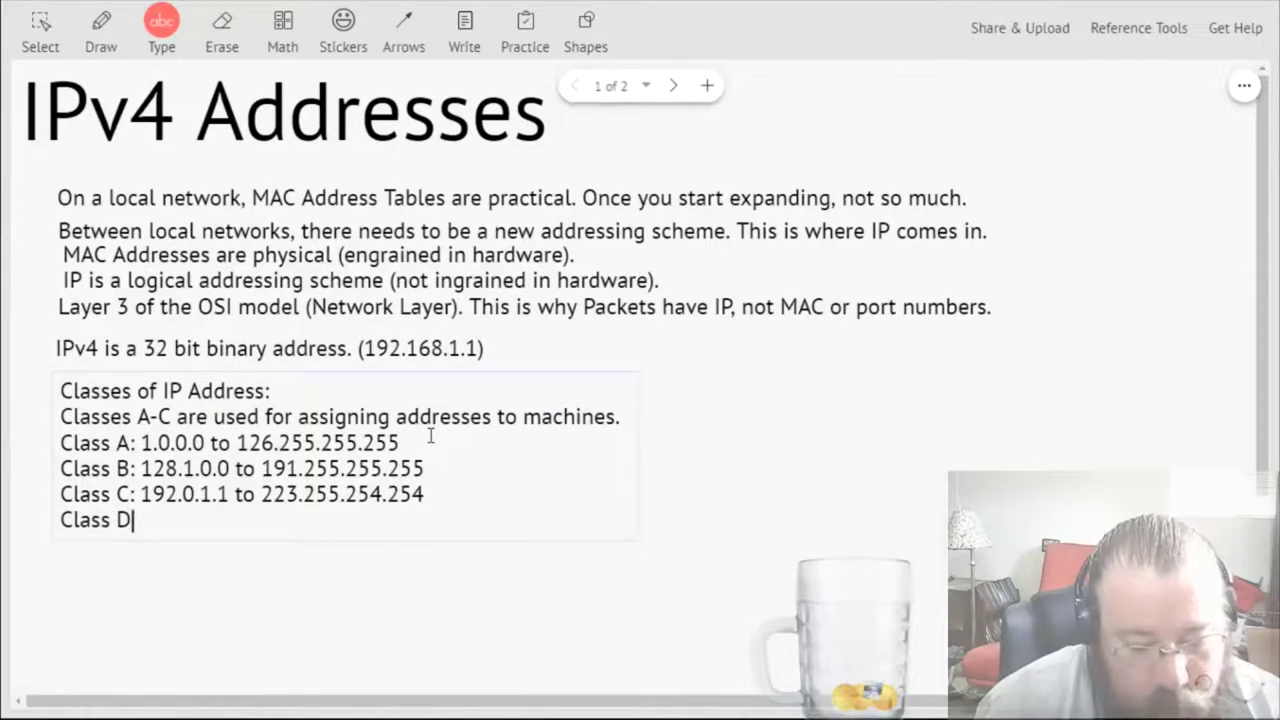
type(":")
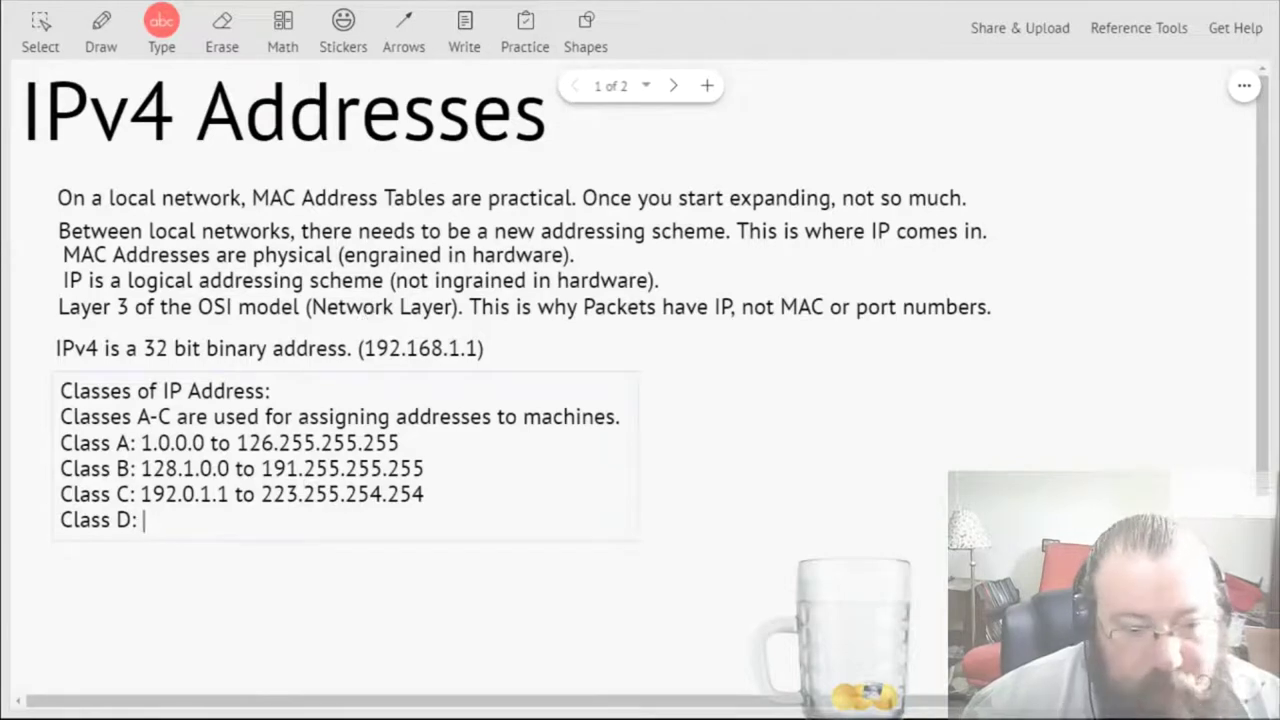
type("224.0.0.0 to 239.255.255.255")
key("Return")
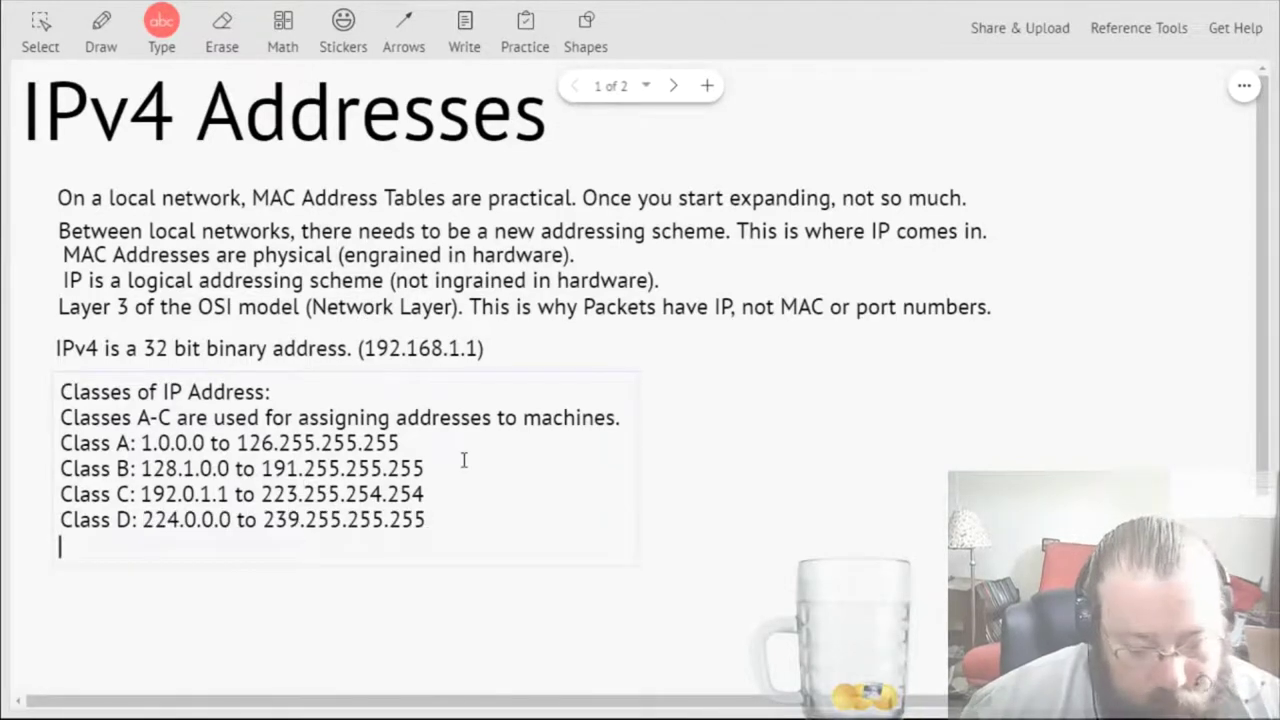
type("Class E:")
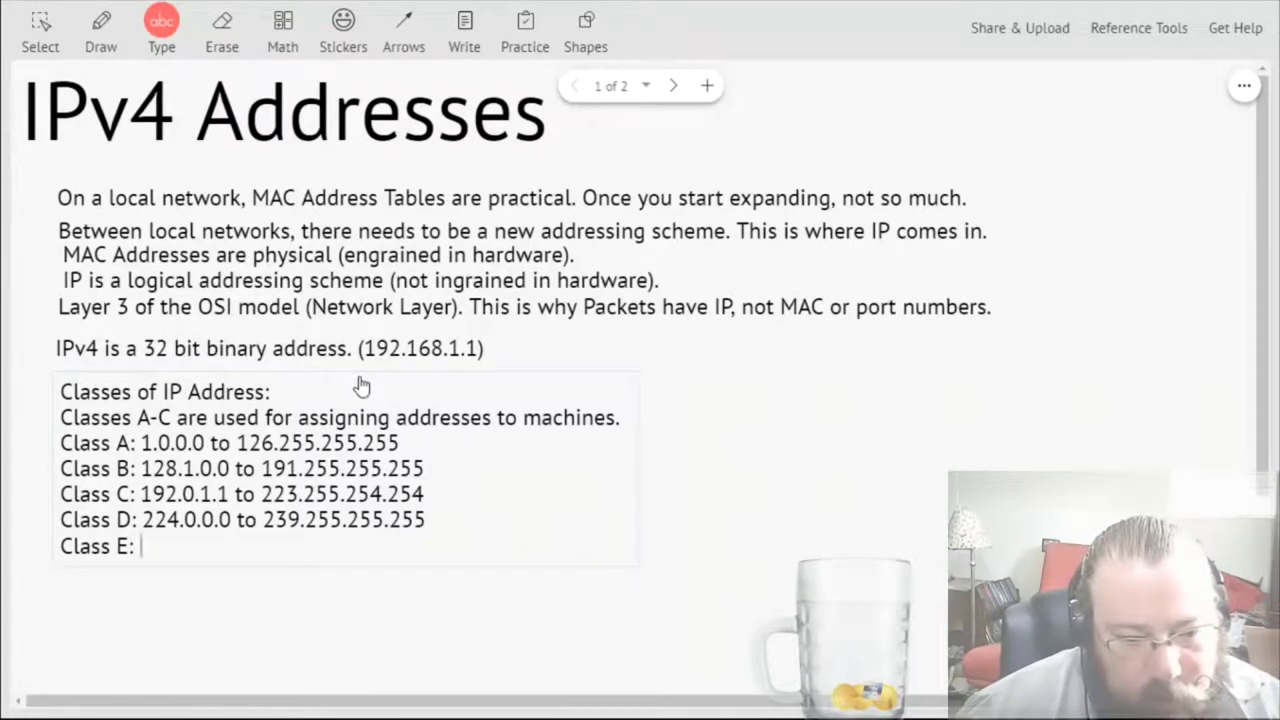
type("240.0.0.0 to 254.255.255.254")
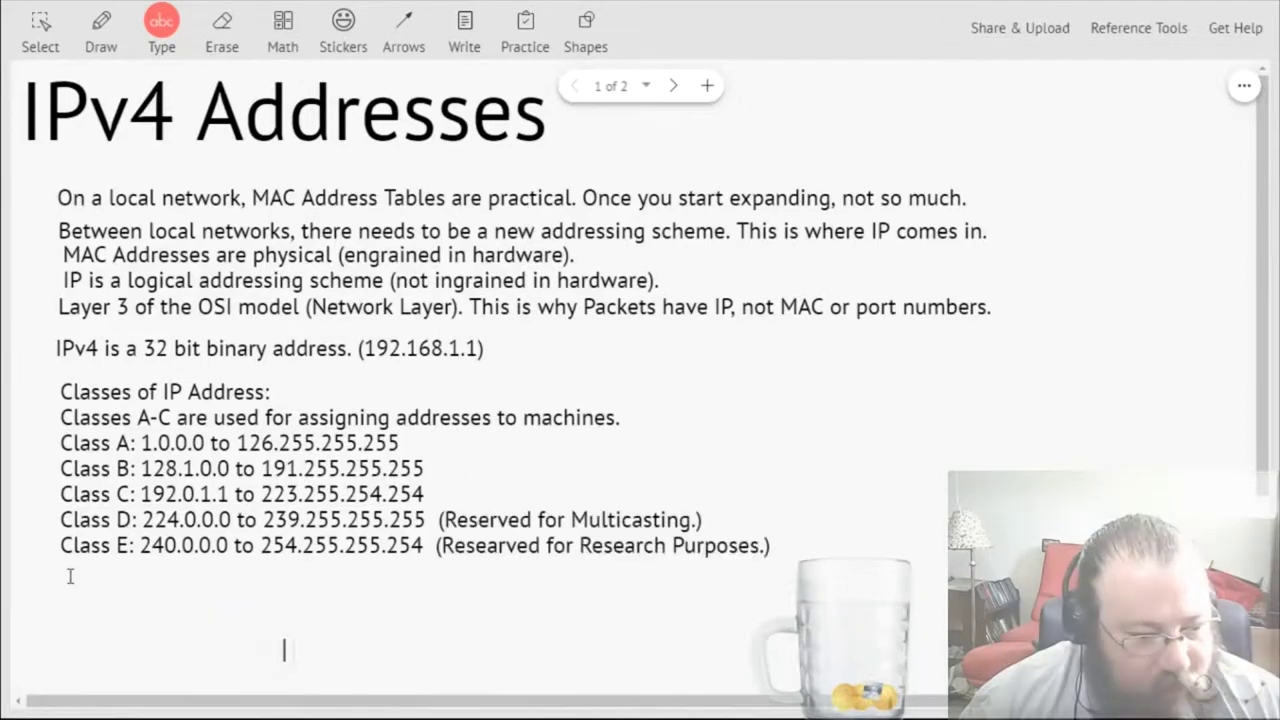
left_click(63, 588)
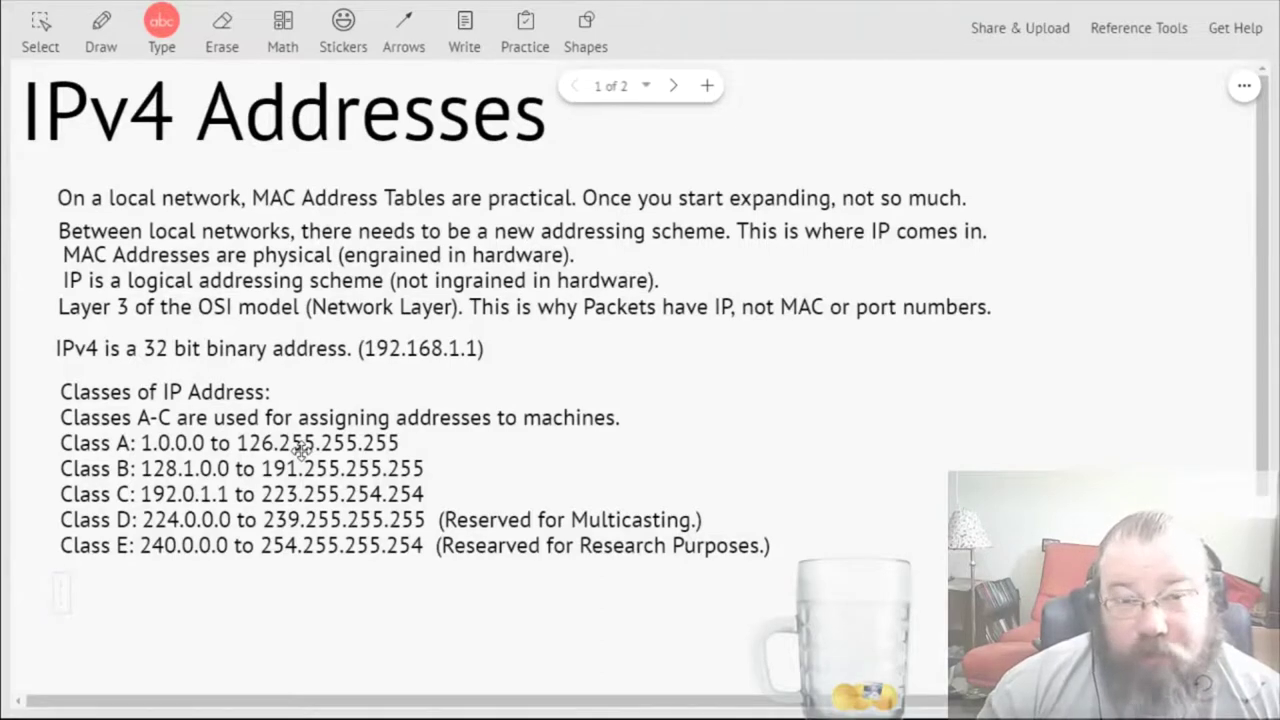
- Begin a 'Subnet Masks:' list with 'Class A: 255.0.0.0' and start the Class B line
type("Subnet Masks:")
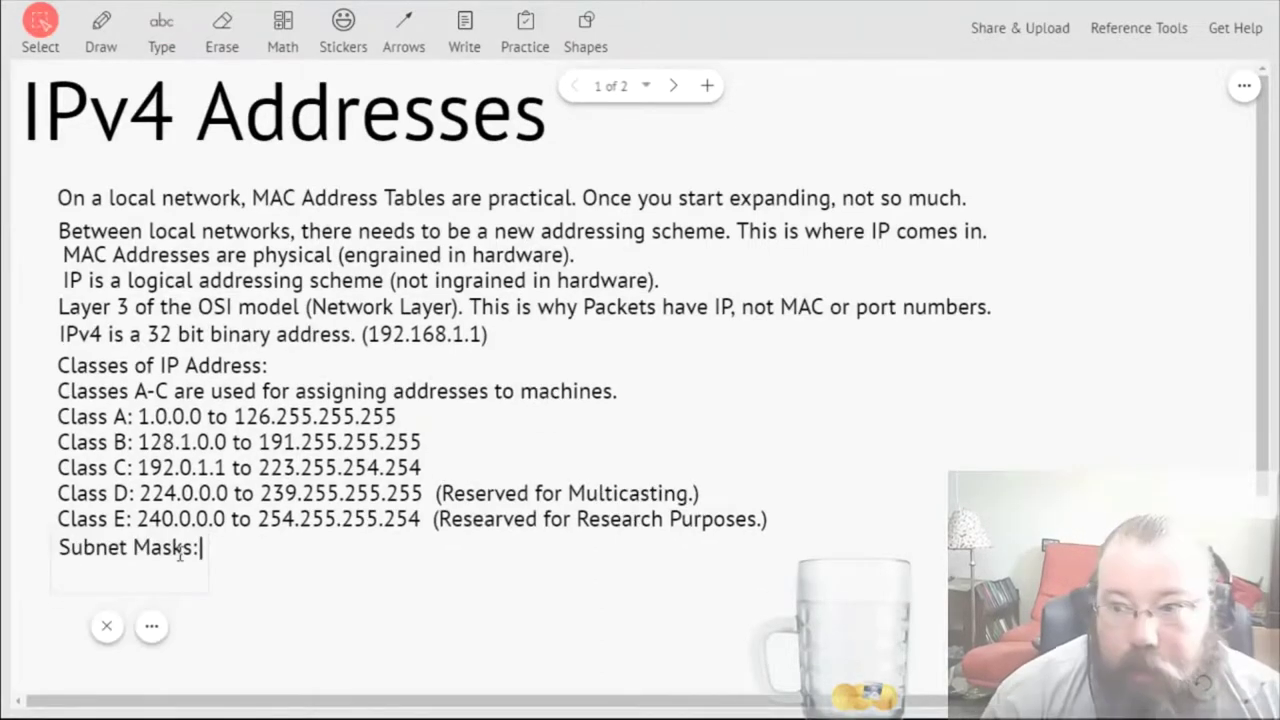
key("Return")
type("Cl")
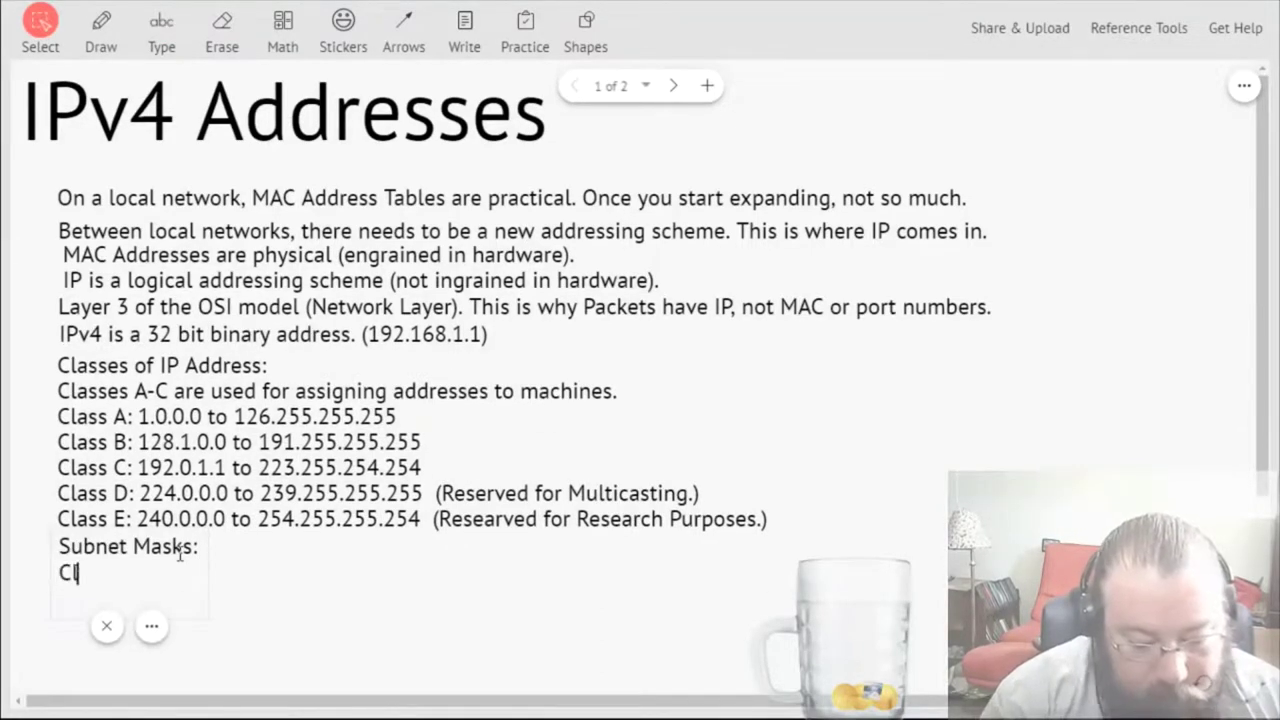
type("ass A: 25")
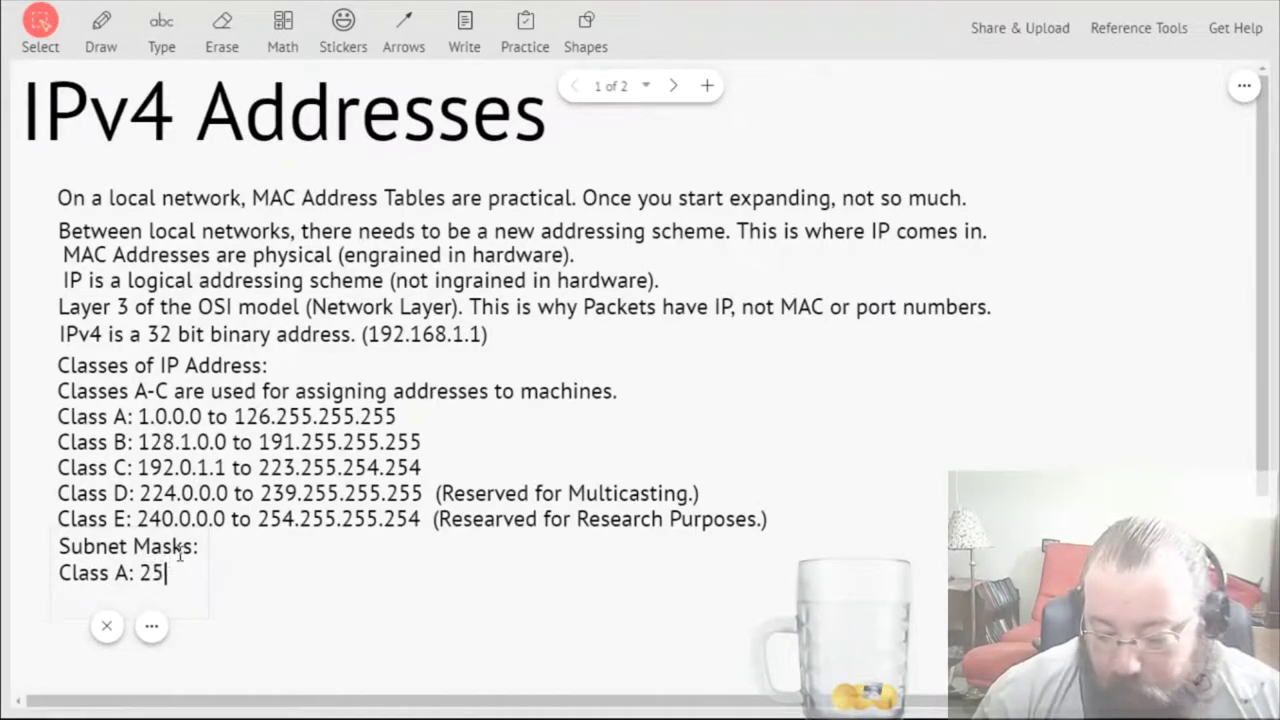
type("5.0.0.0")
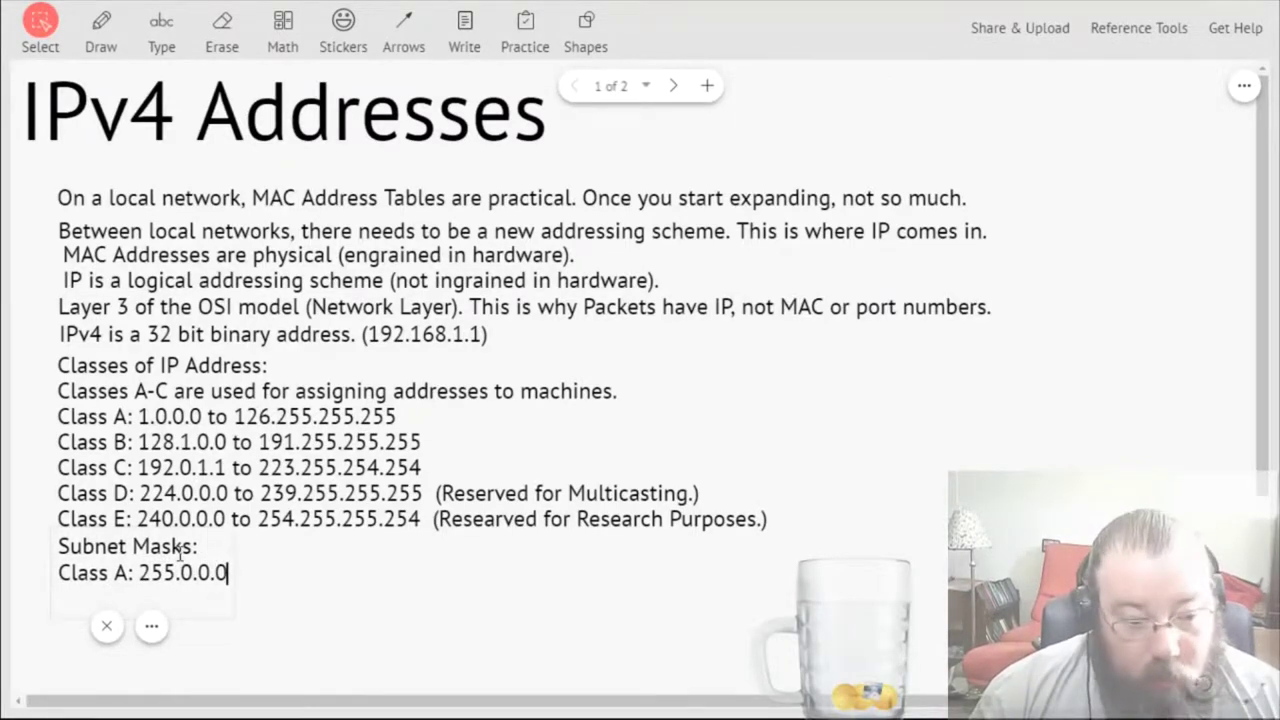
key("Return")
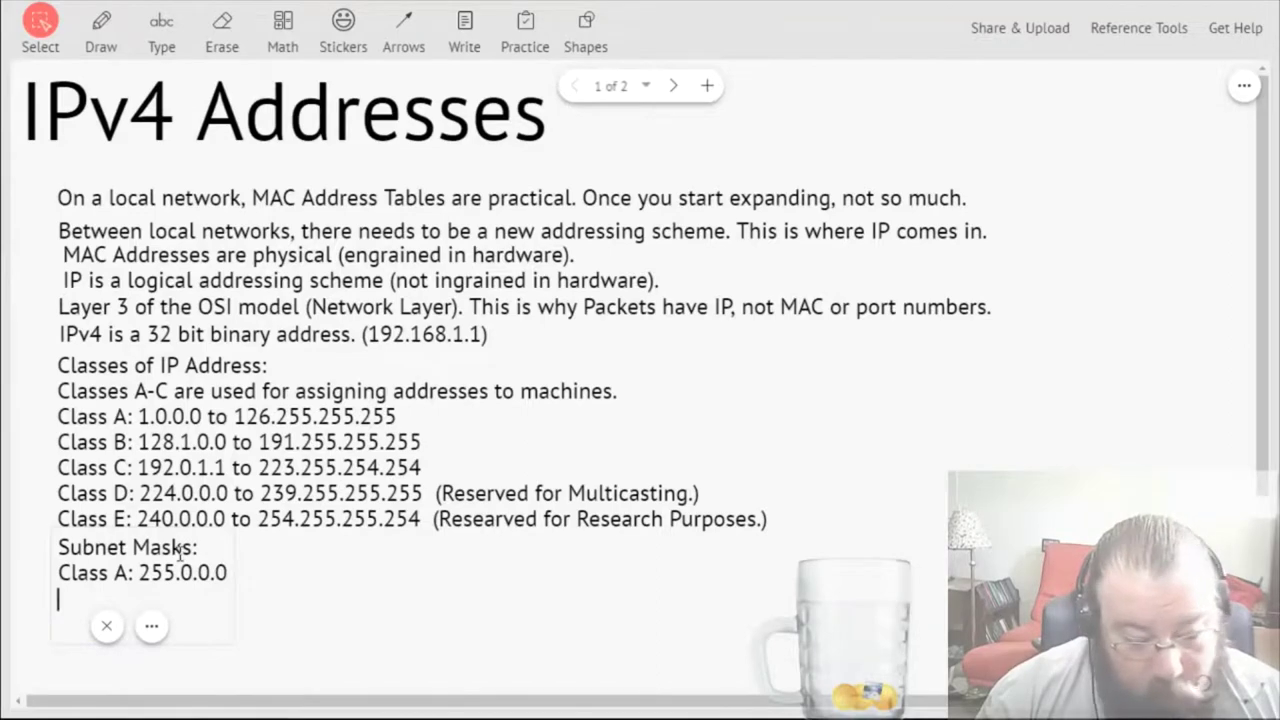
type("Class ")
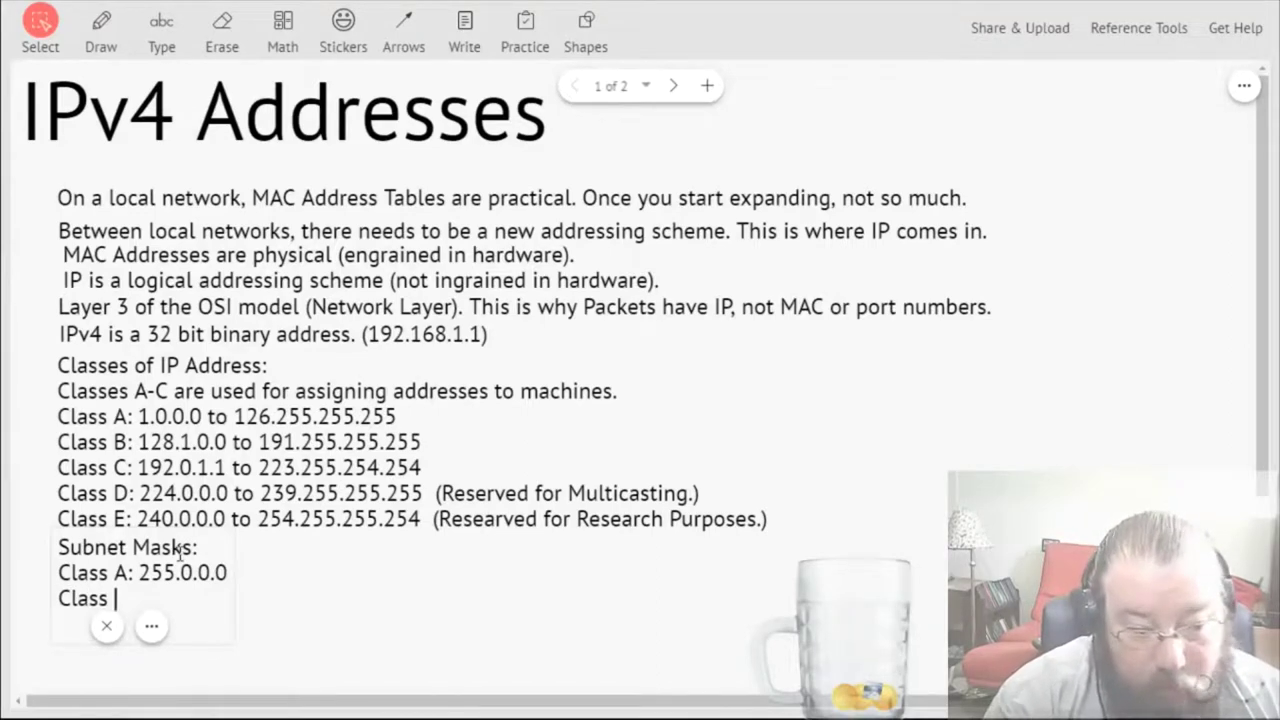
type("B: 255.255.0.0")
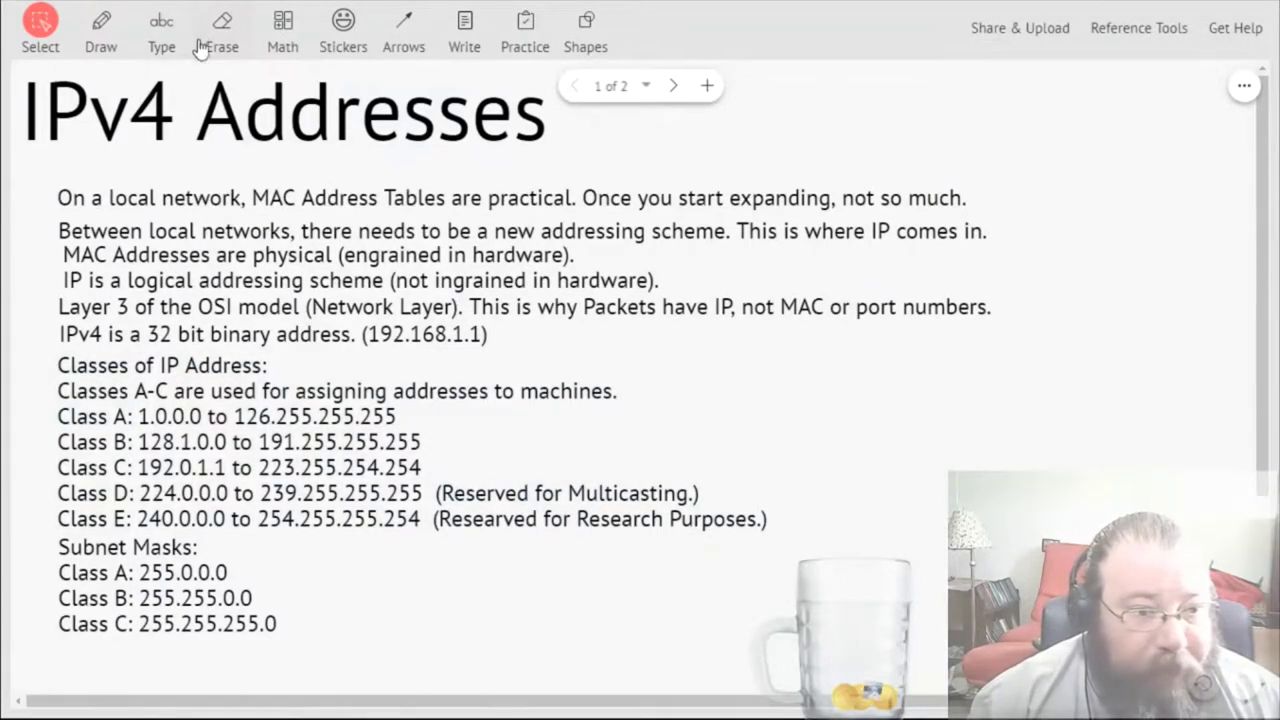
- Create an 'Example:' text box beside the masks showing 192.168.42.32 255.255.255.0
left_click(161, 30)
left_click(367, 565)
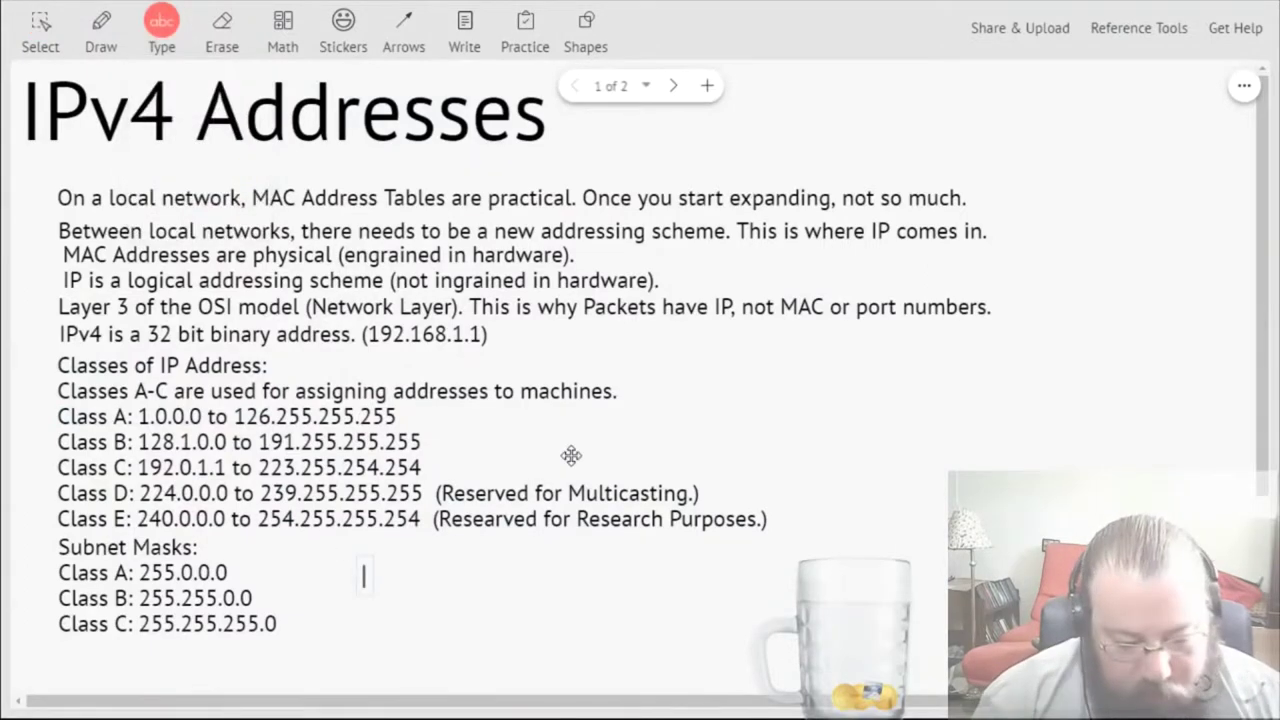
type("Example")
key("Return")
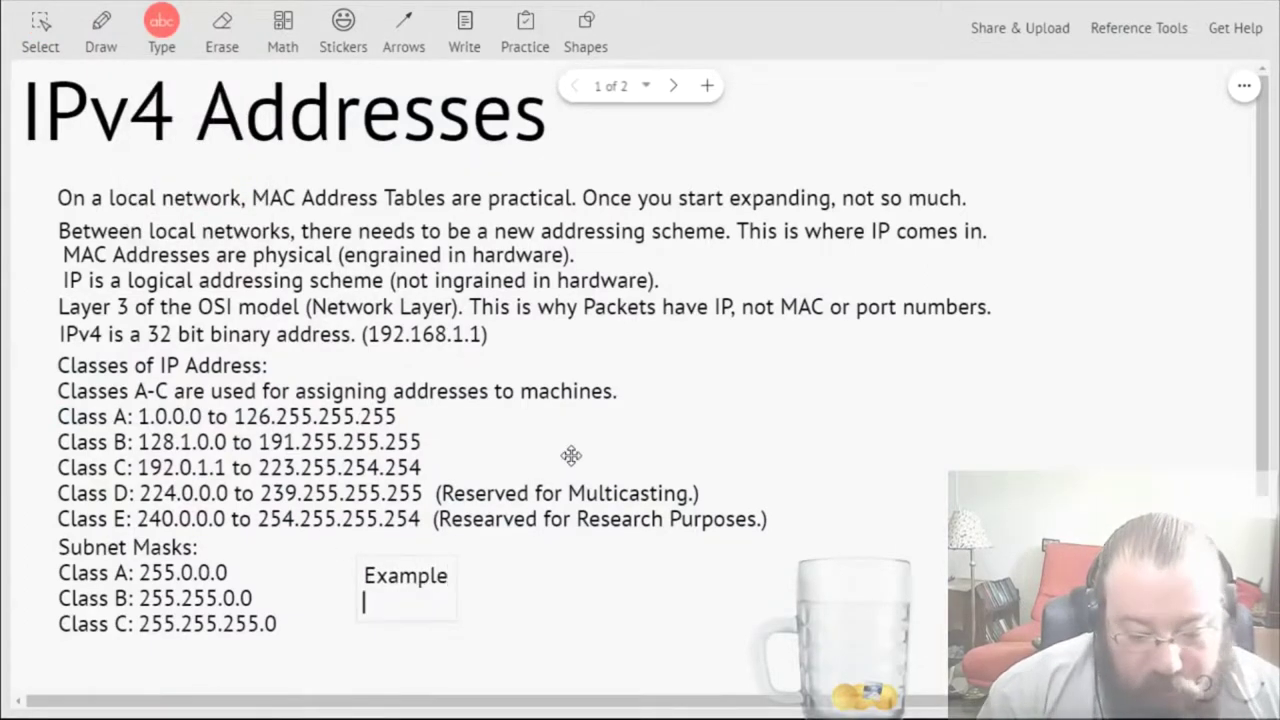
key("BackSpace")
type(":")
key("Return")
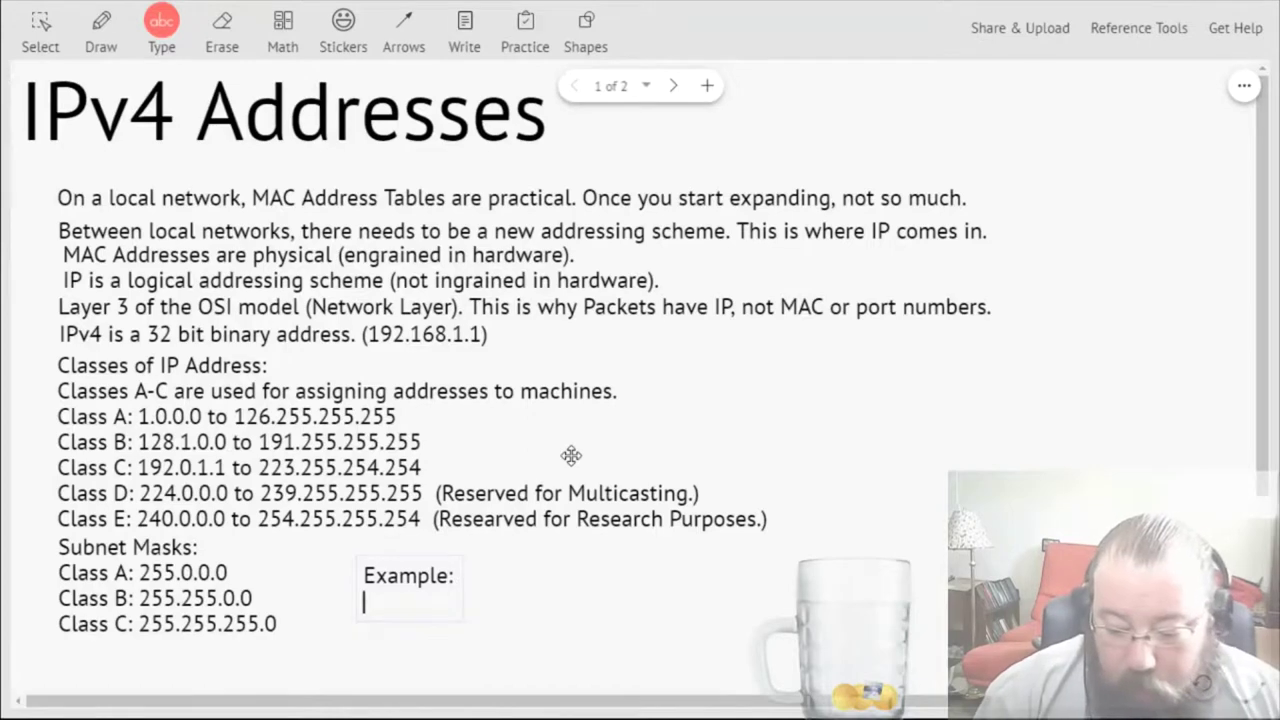
type("192.168")
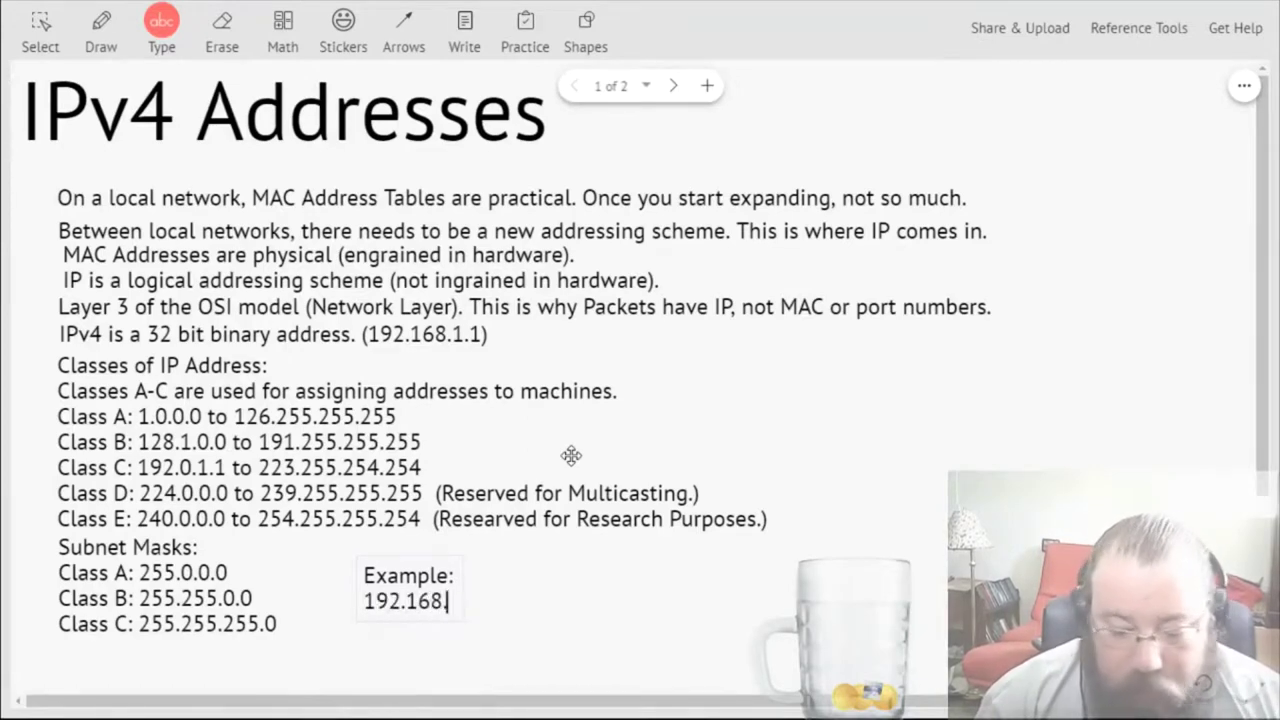
type(".")
type("4")
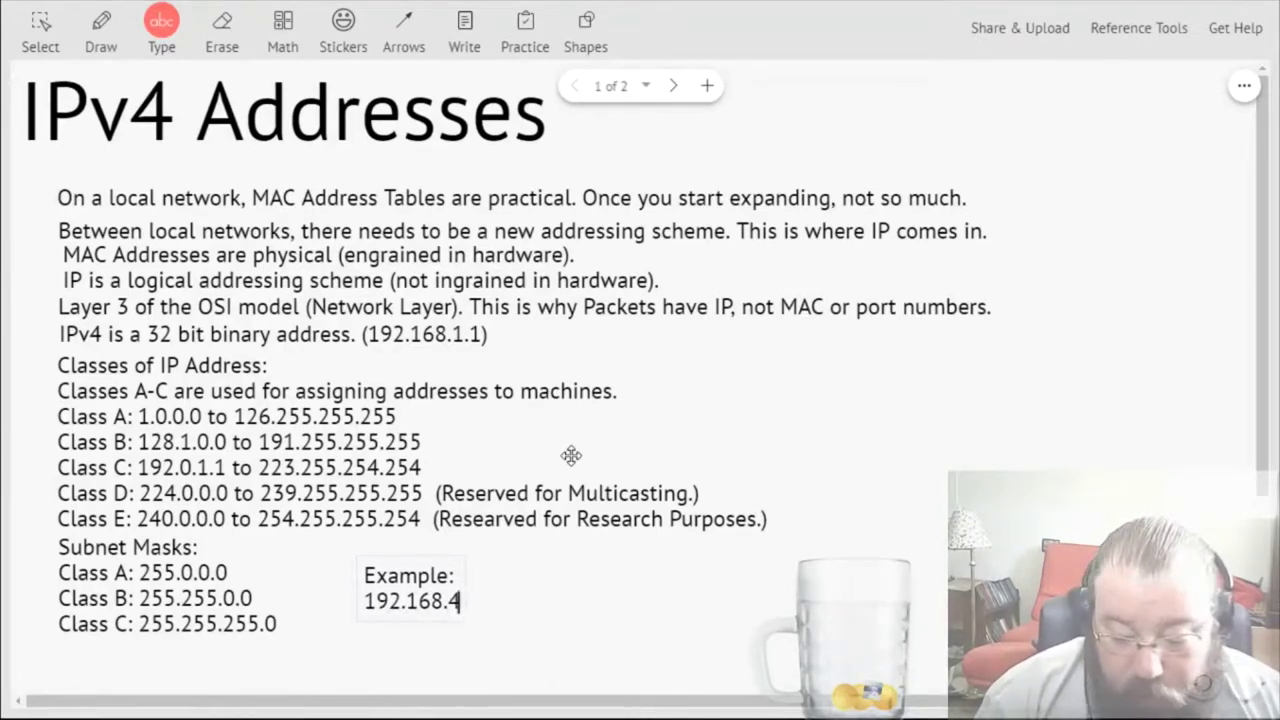
type("2.3")
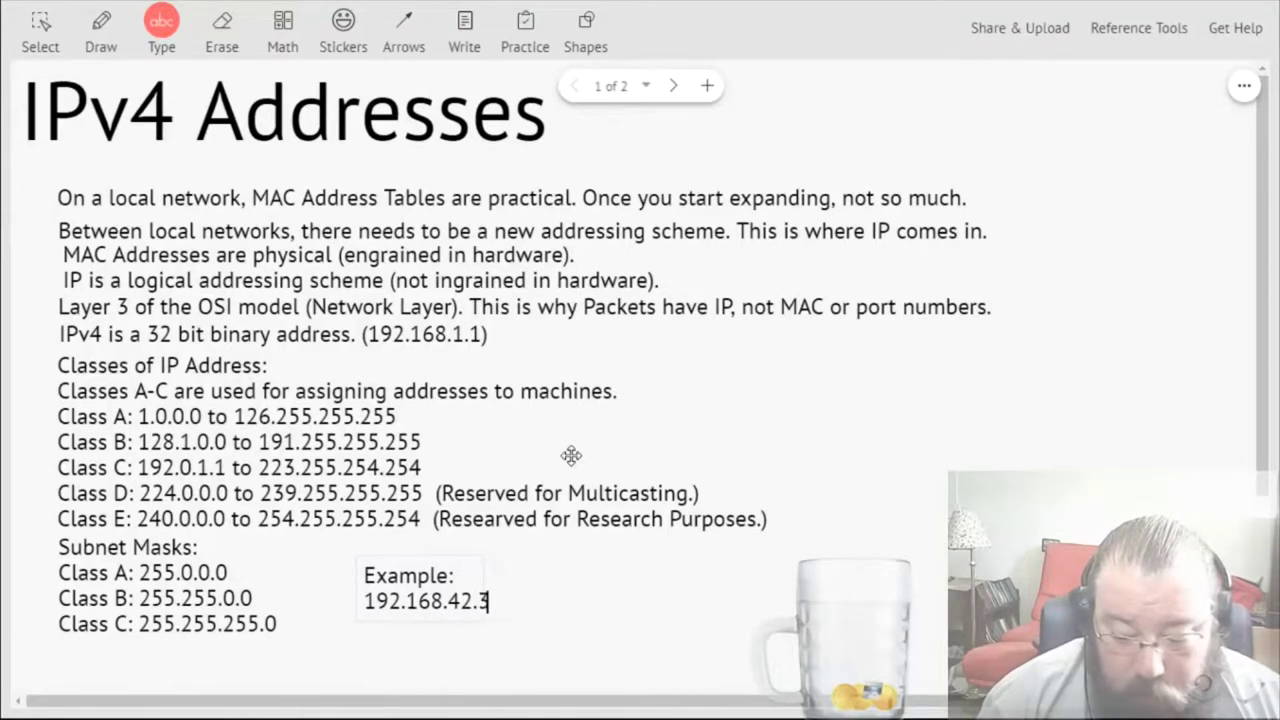
type("2 255.255.255")
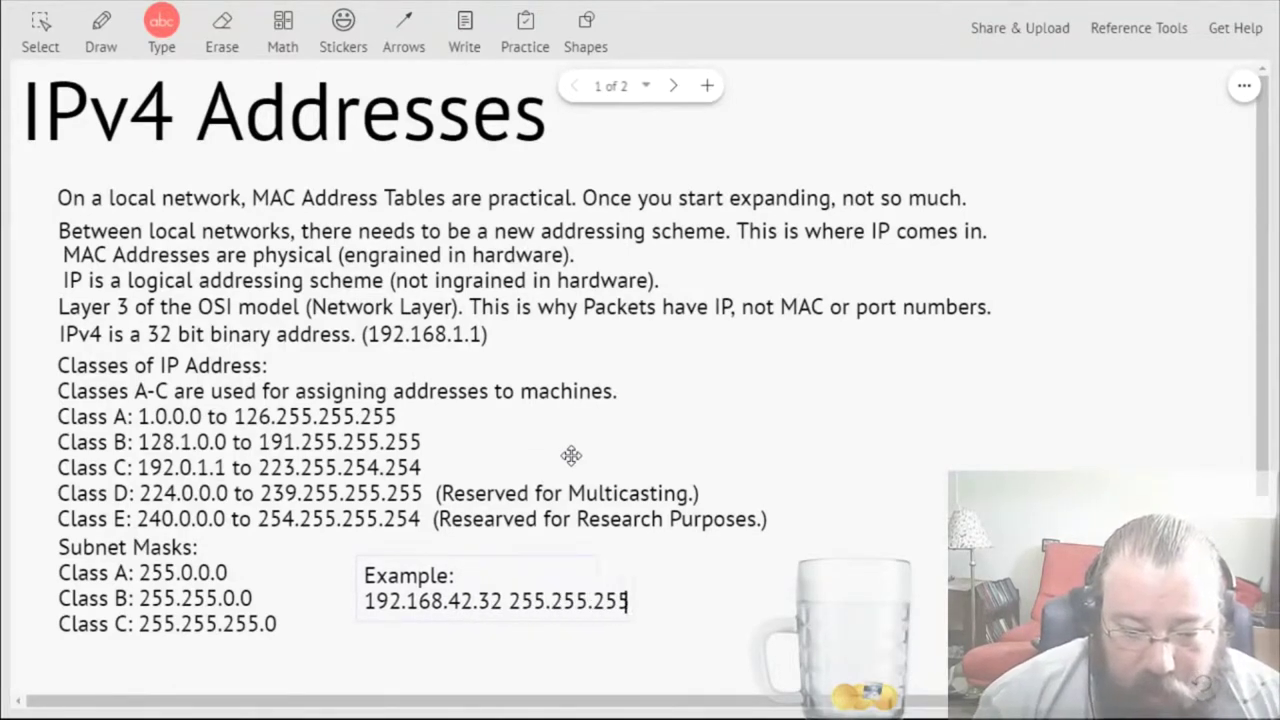
type(".0")
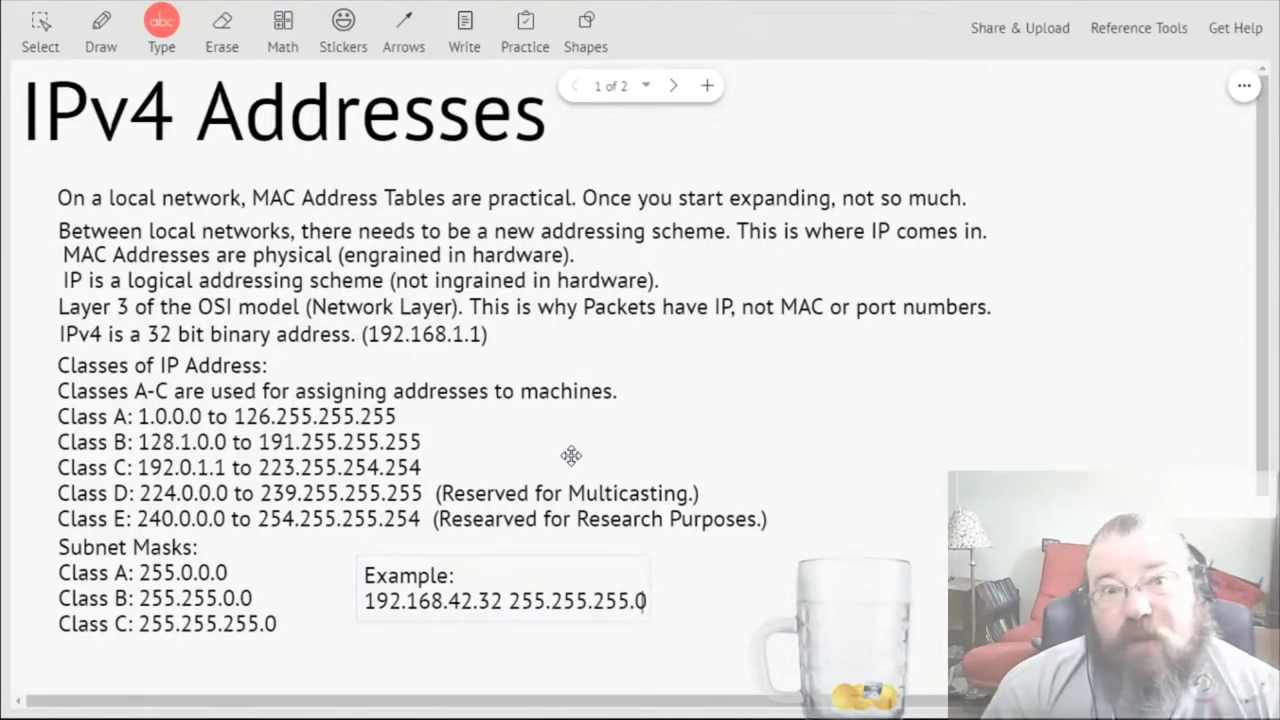
- Add lines 'Network IP: 192.168.42.0', 'Host IP: 0.0.0.32' and 'Total IP:'
key("Return")
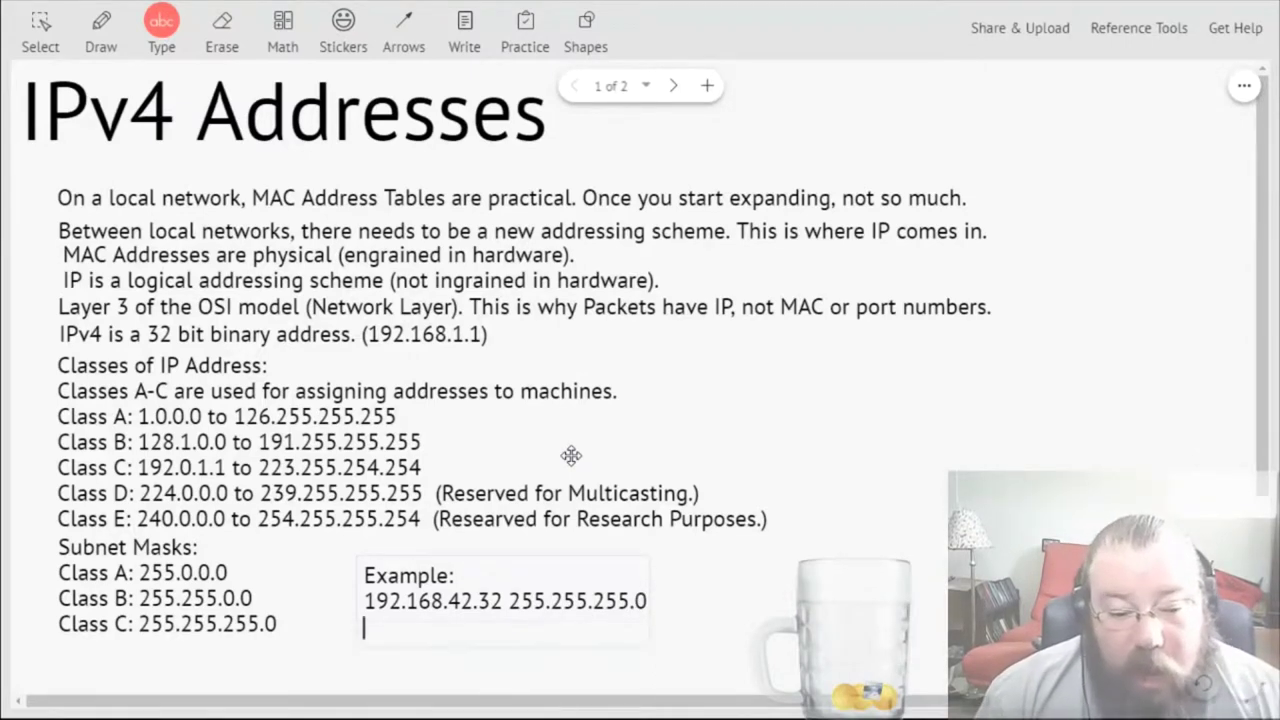
type("Ne")
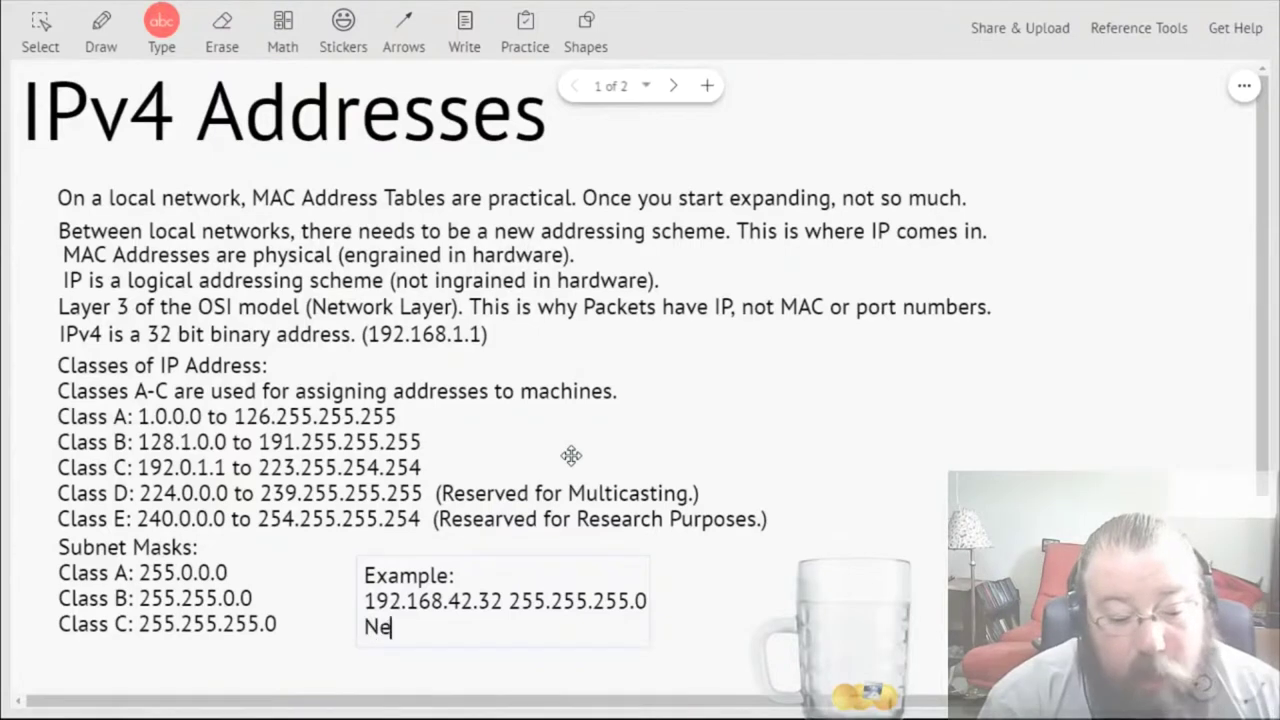
type("twork IP: ")
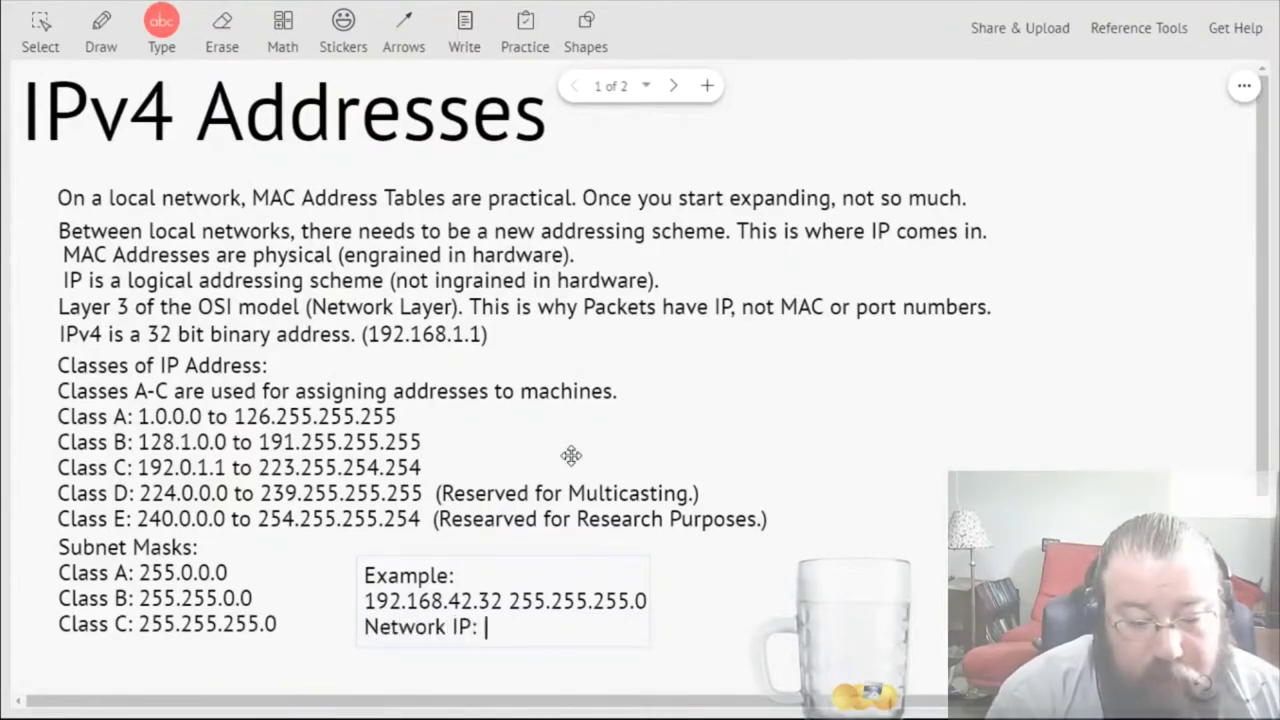
type("192.")
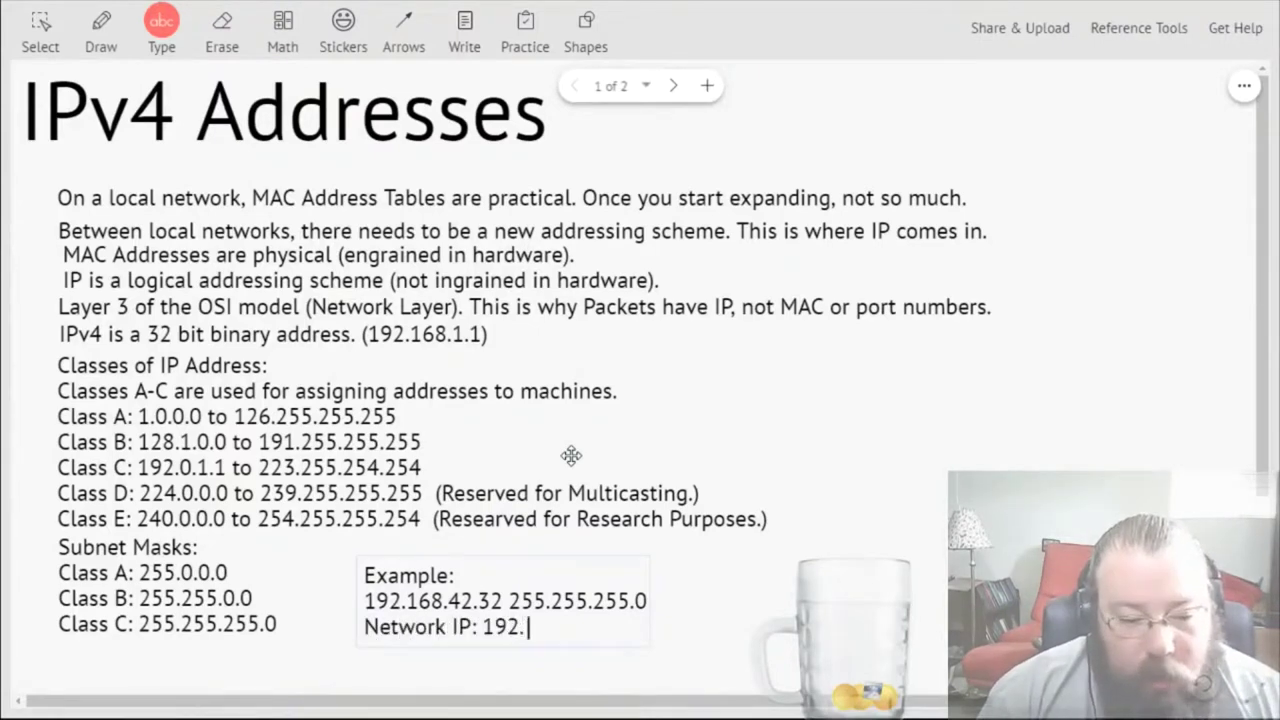
type("168.4")
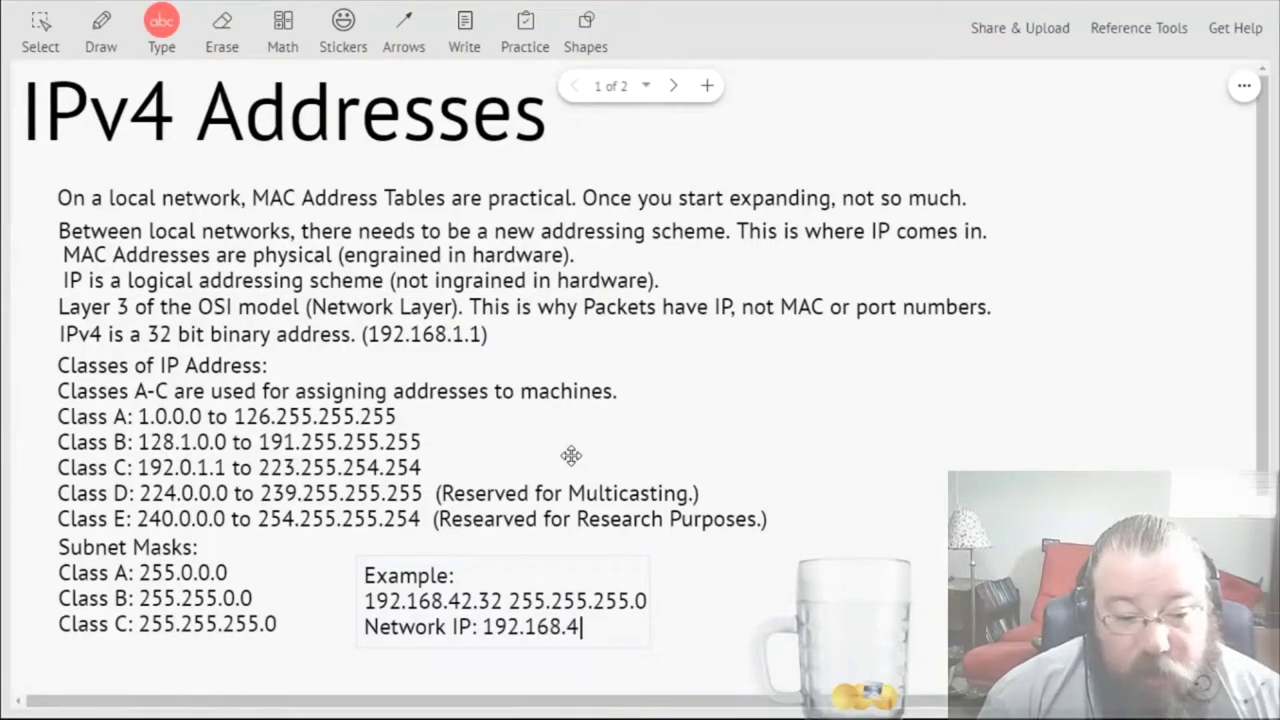
type("2.0")
key("Return")
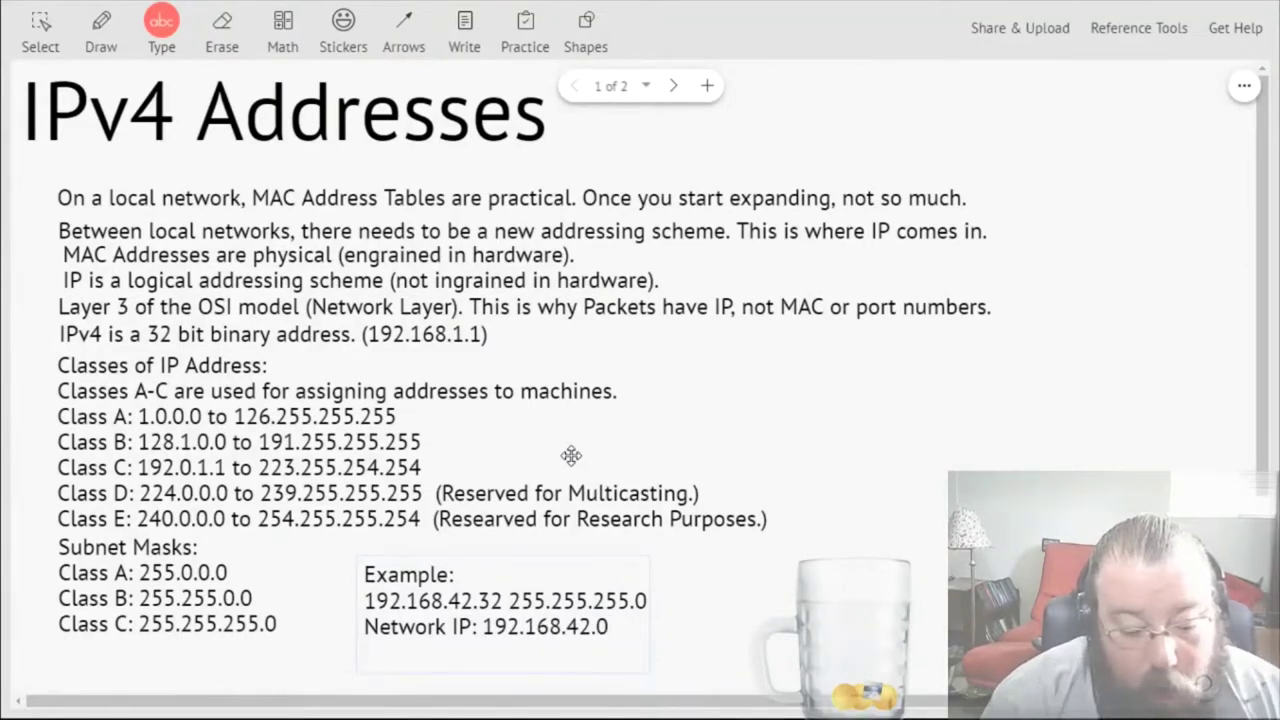
type("Host IP")
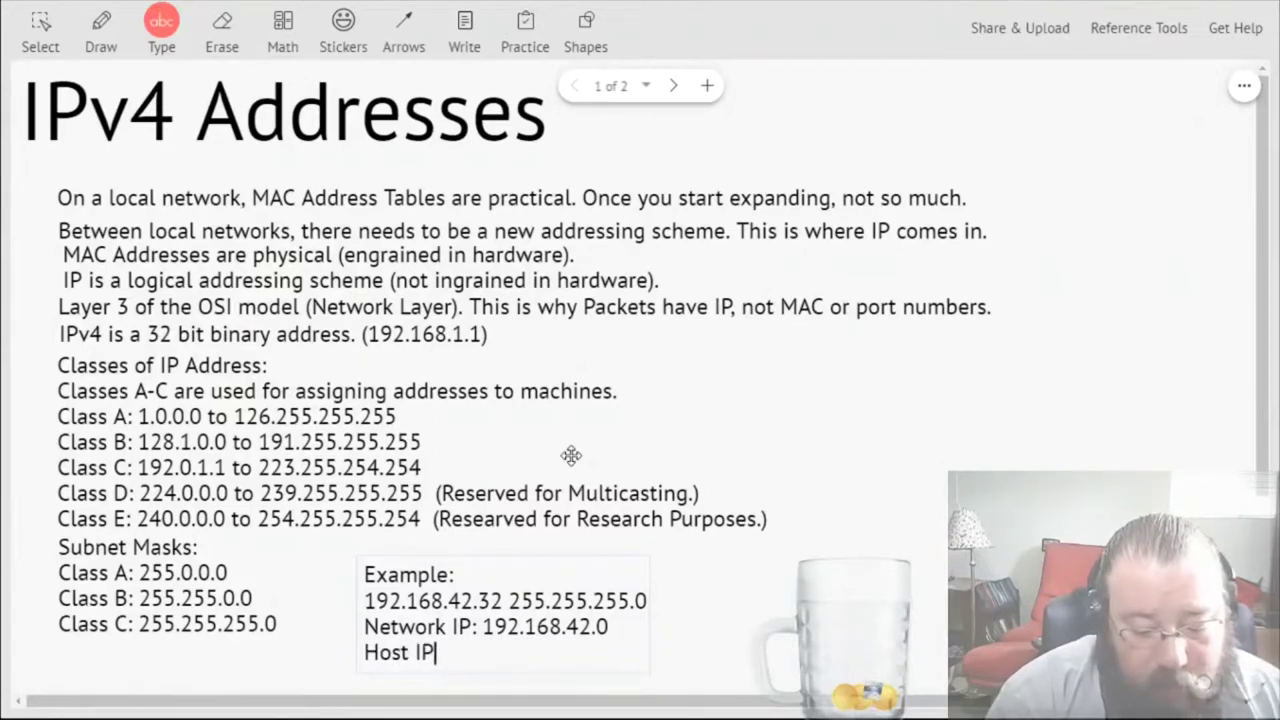
type(": 0.0")
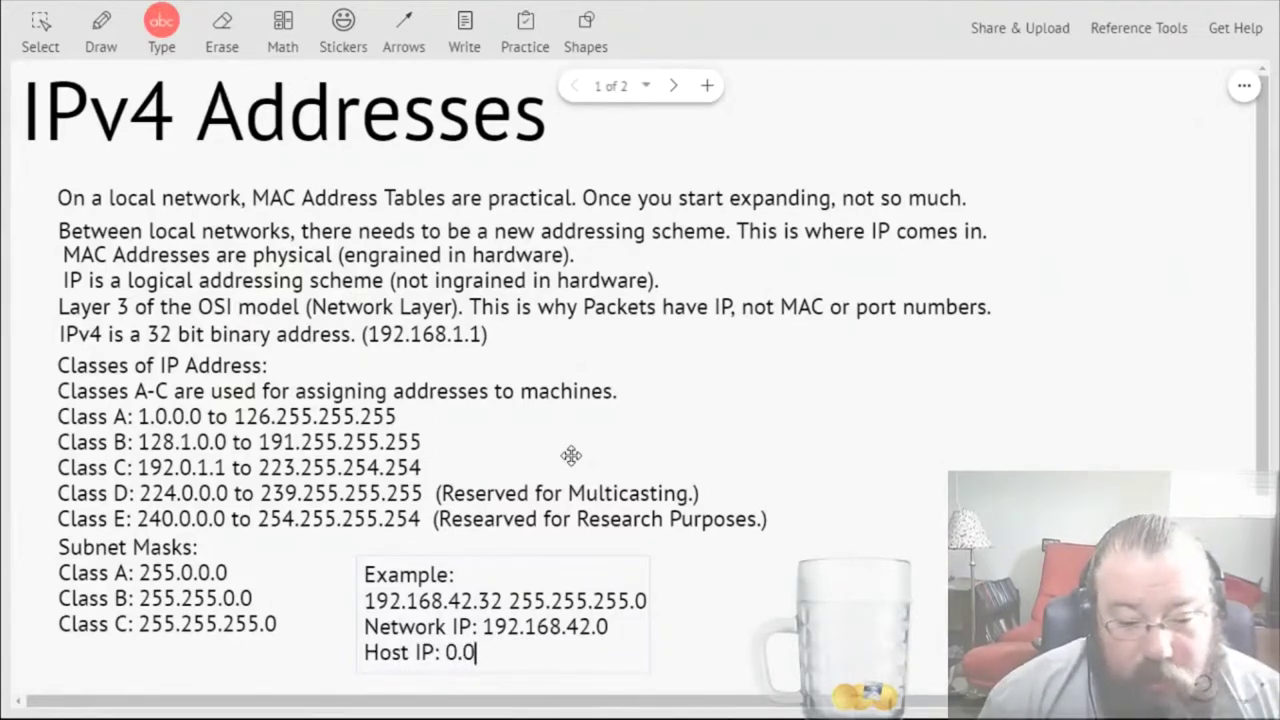
type(".0.32")
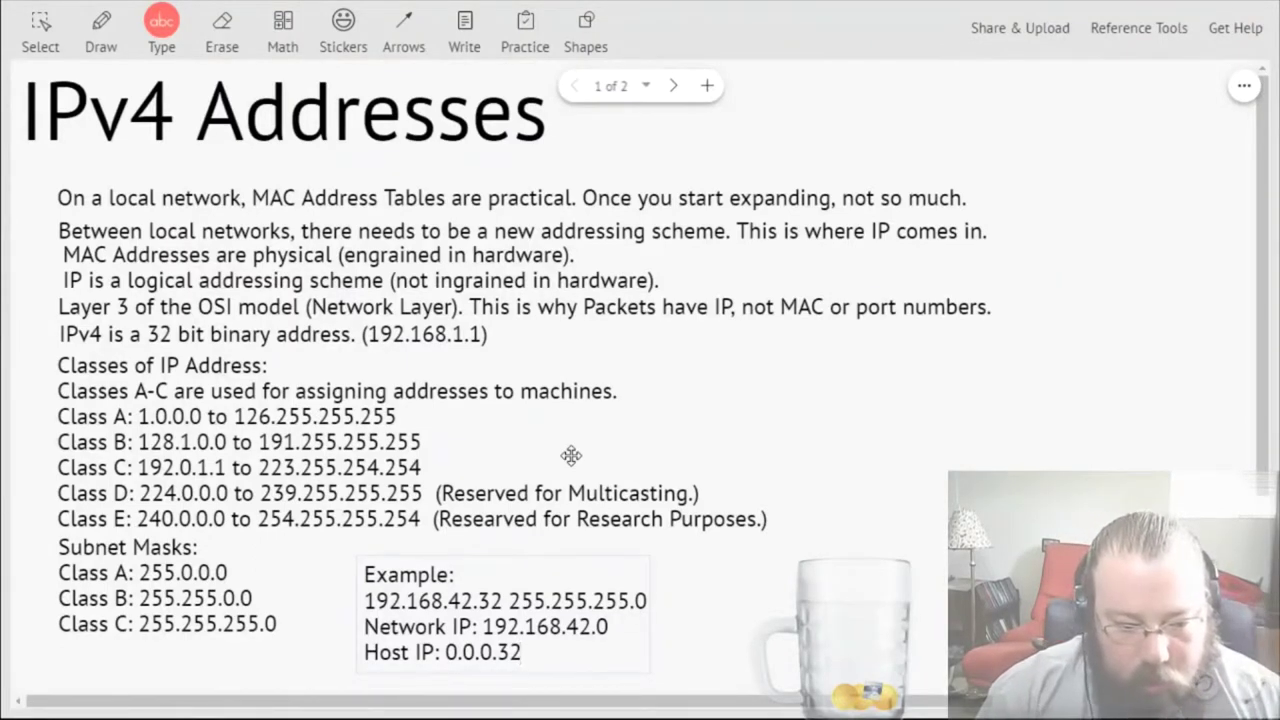
key("Return")
type("Total I{")
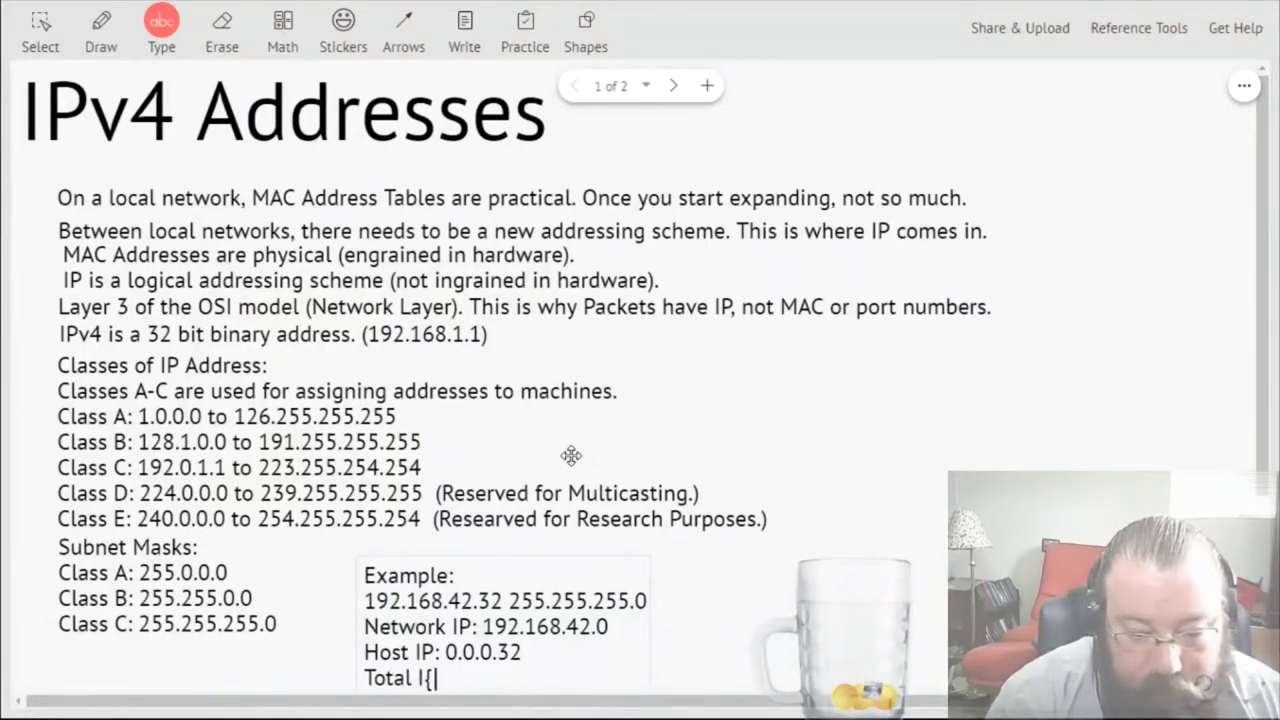
key("BackSpace")
type("P:")
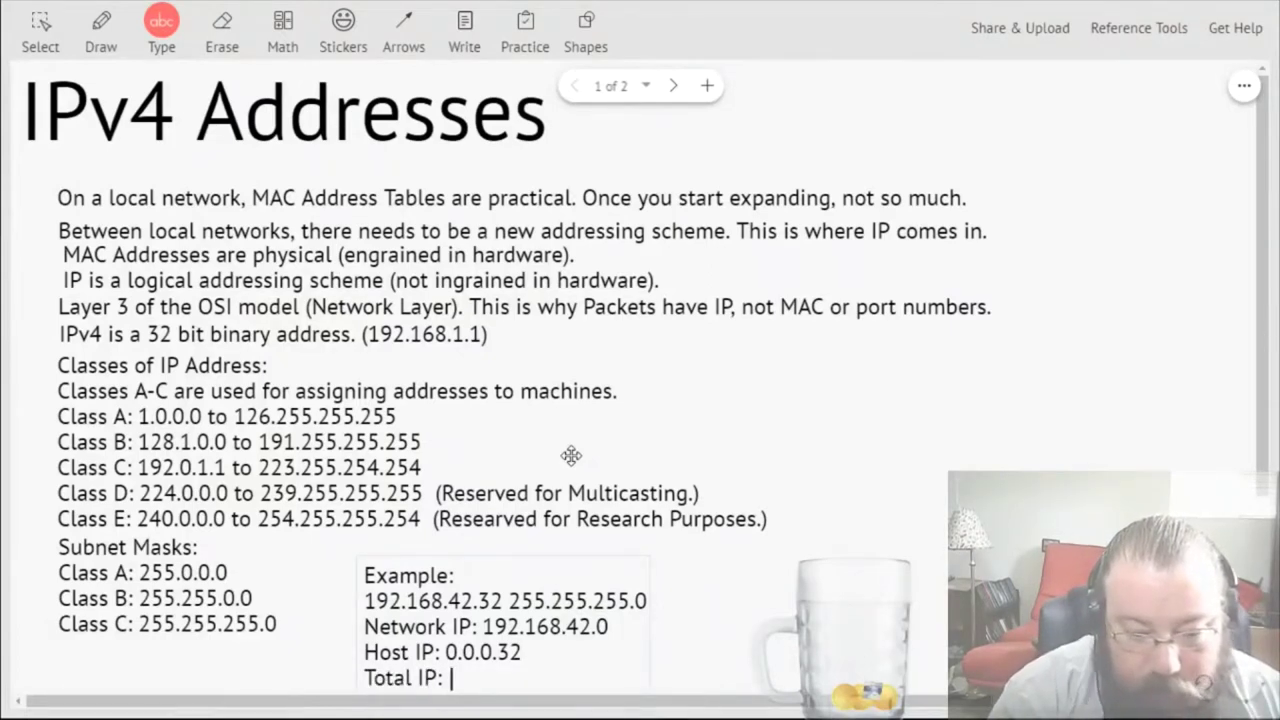
- Copy 192.168.42.32 and paste it after 'Total IP:' to complete the example
left_click_drag(365, 600, 505, 600)
key("ctrl+c")
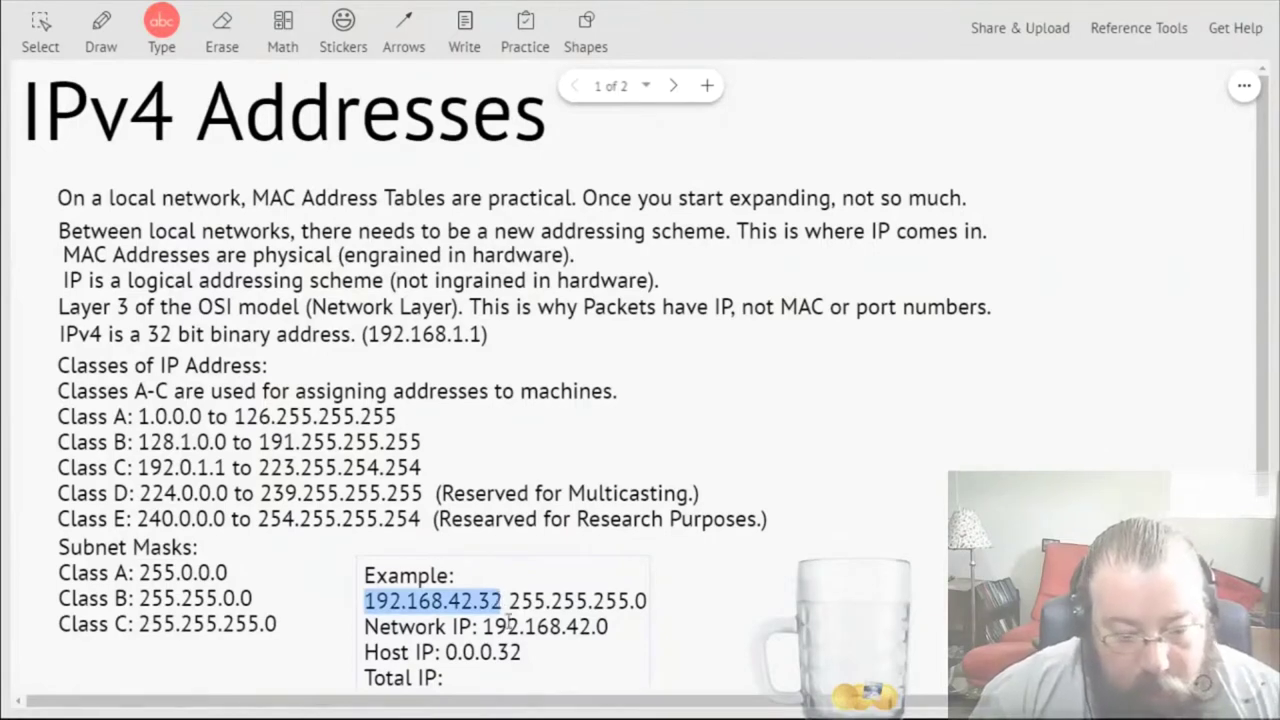
left_click(507, 677)
key("ctrl+v")
left_click(693, 623)
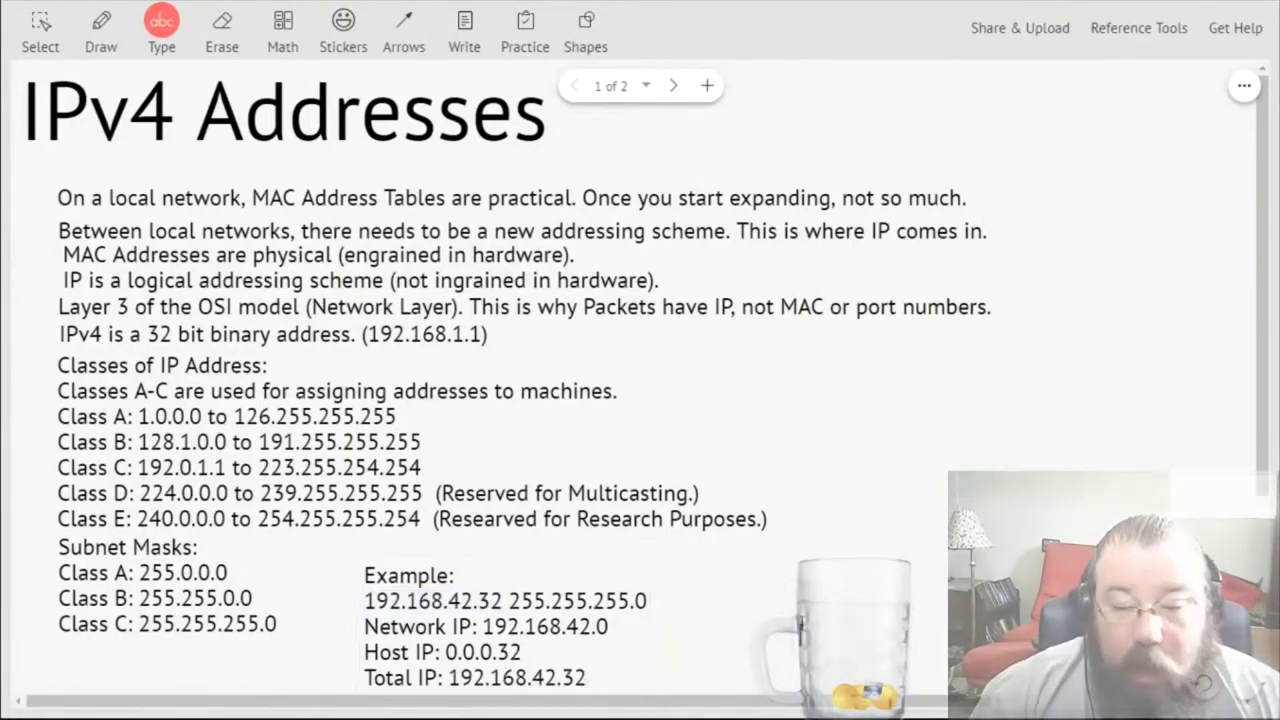